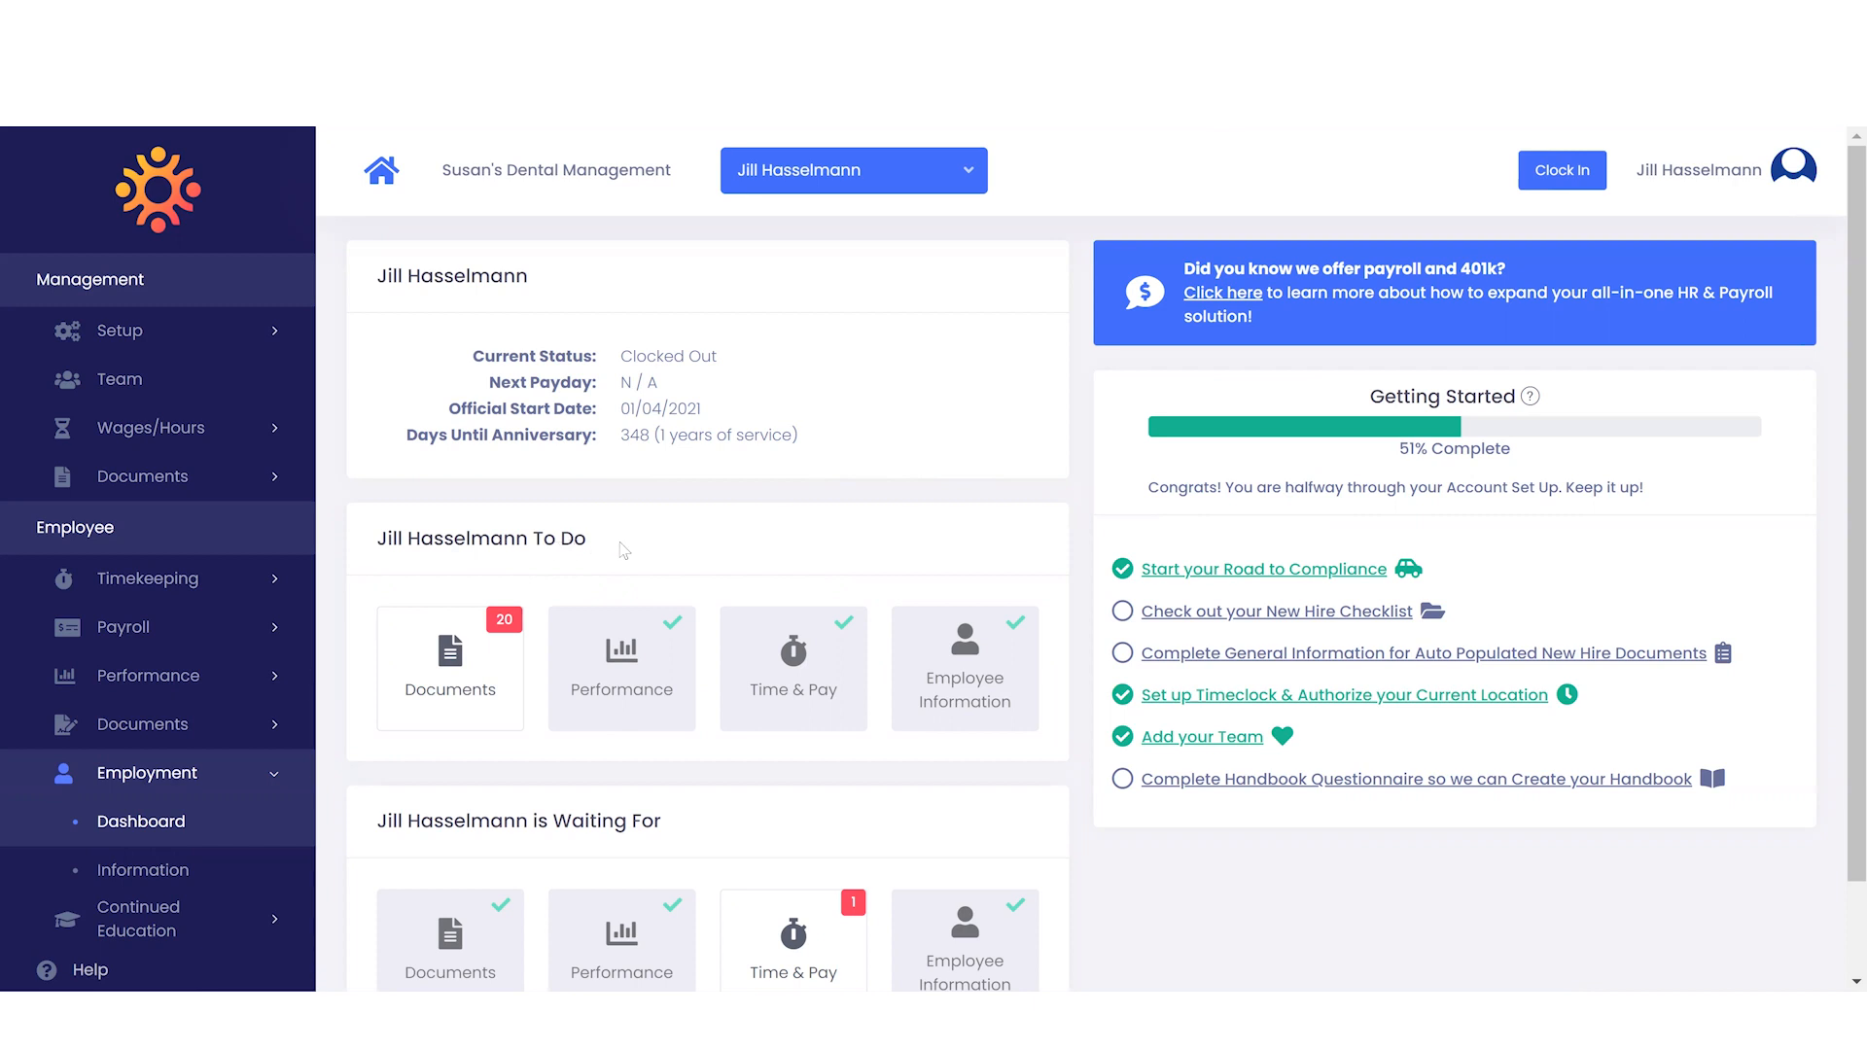
Open the payroll report page in the management wages and hours section
scroll(581, 541, "down", 2)
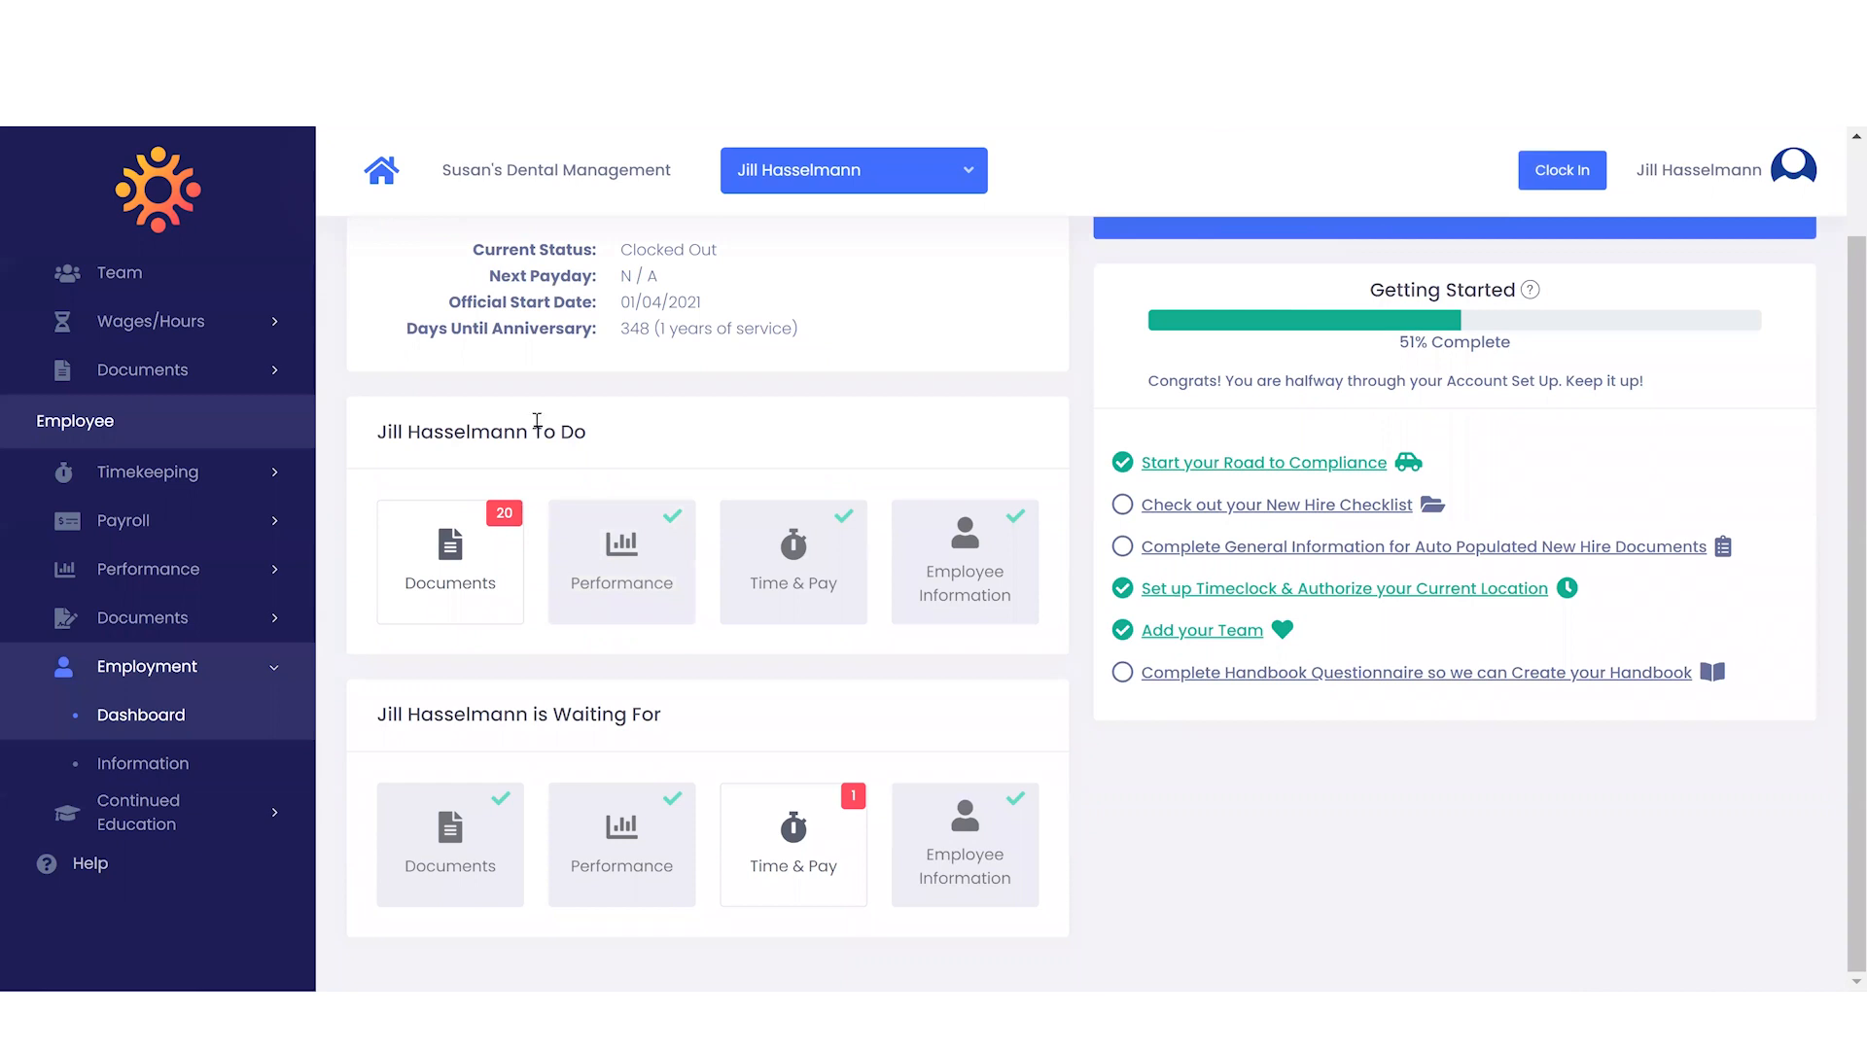
scroll(155, 335, "up", 2)
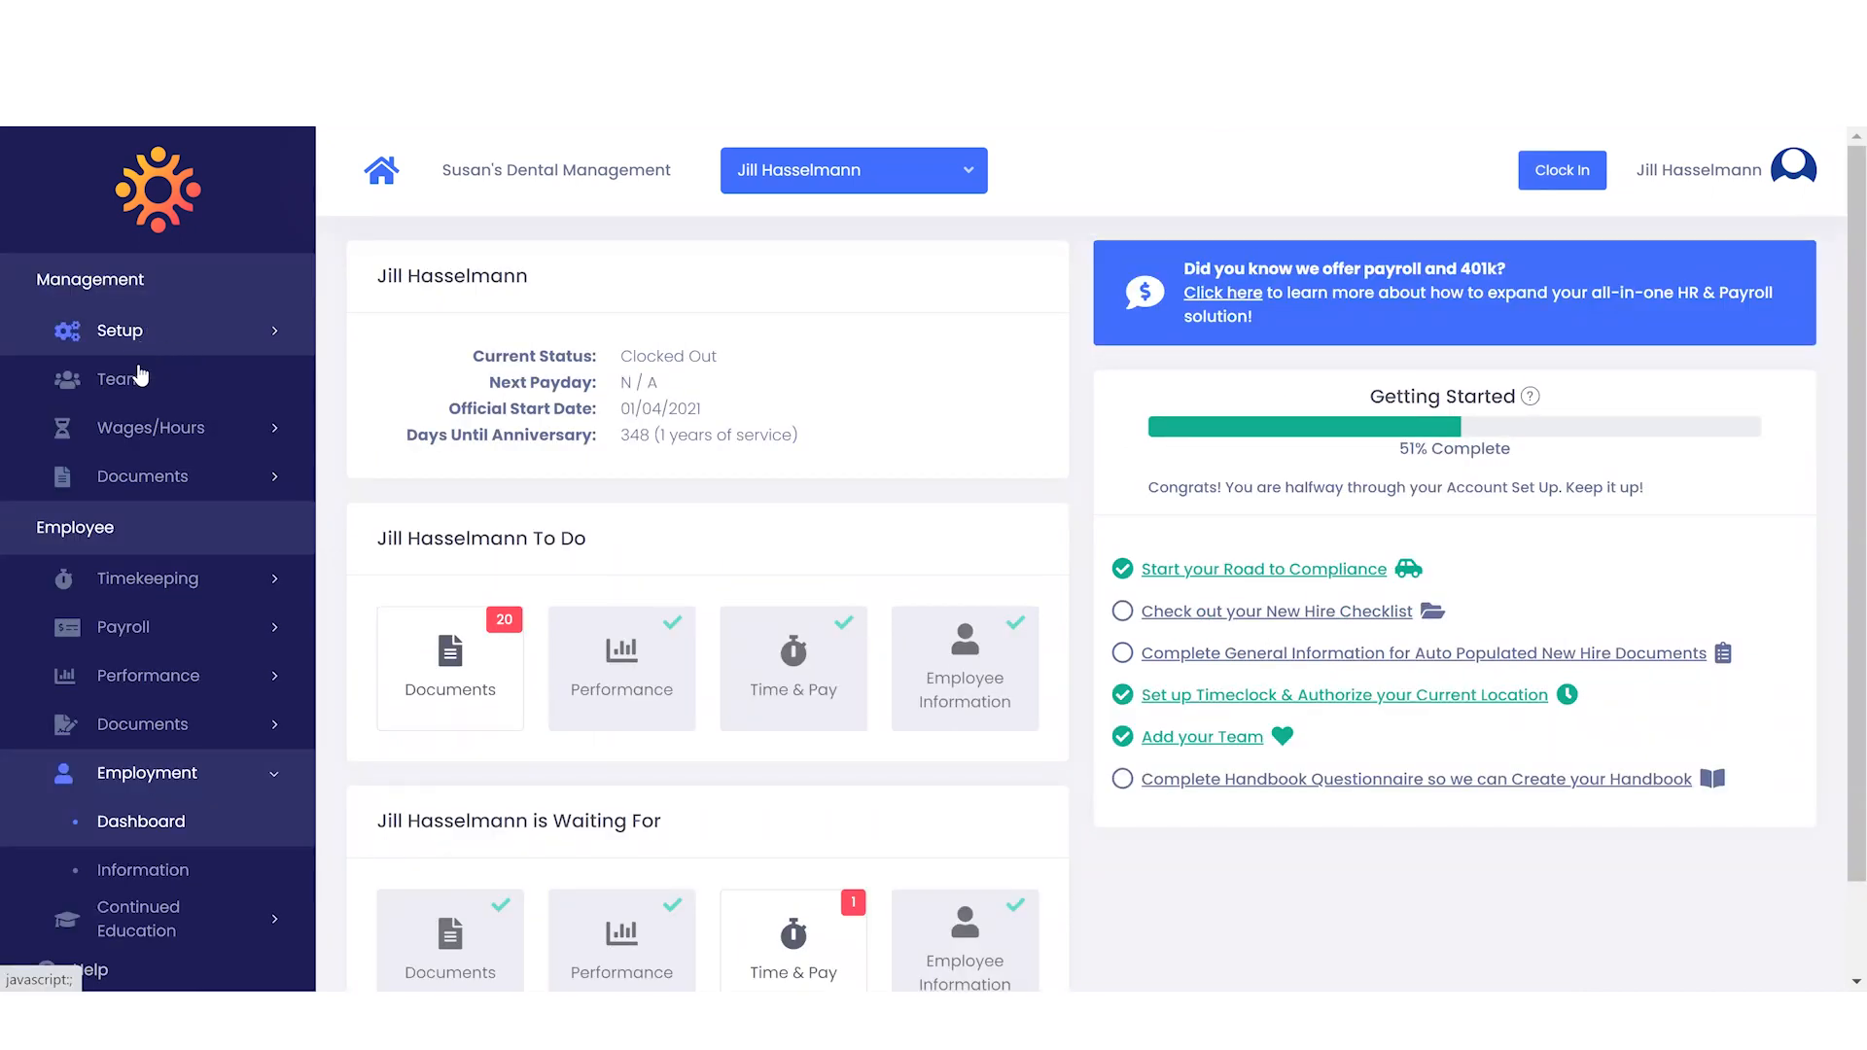
left_click(148, 428)
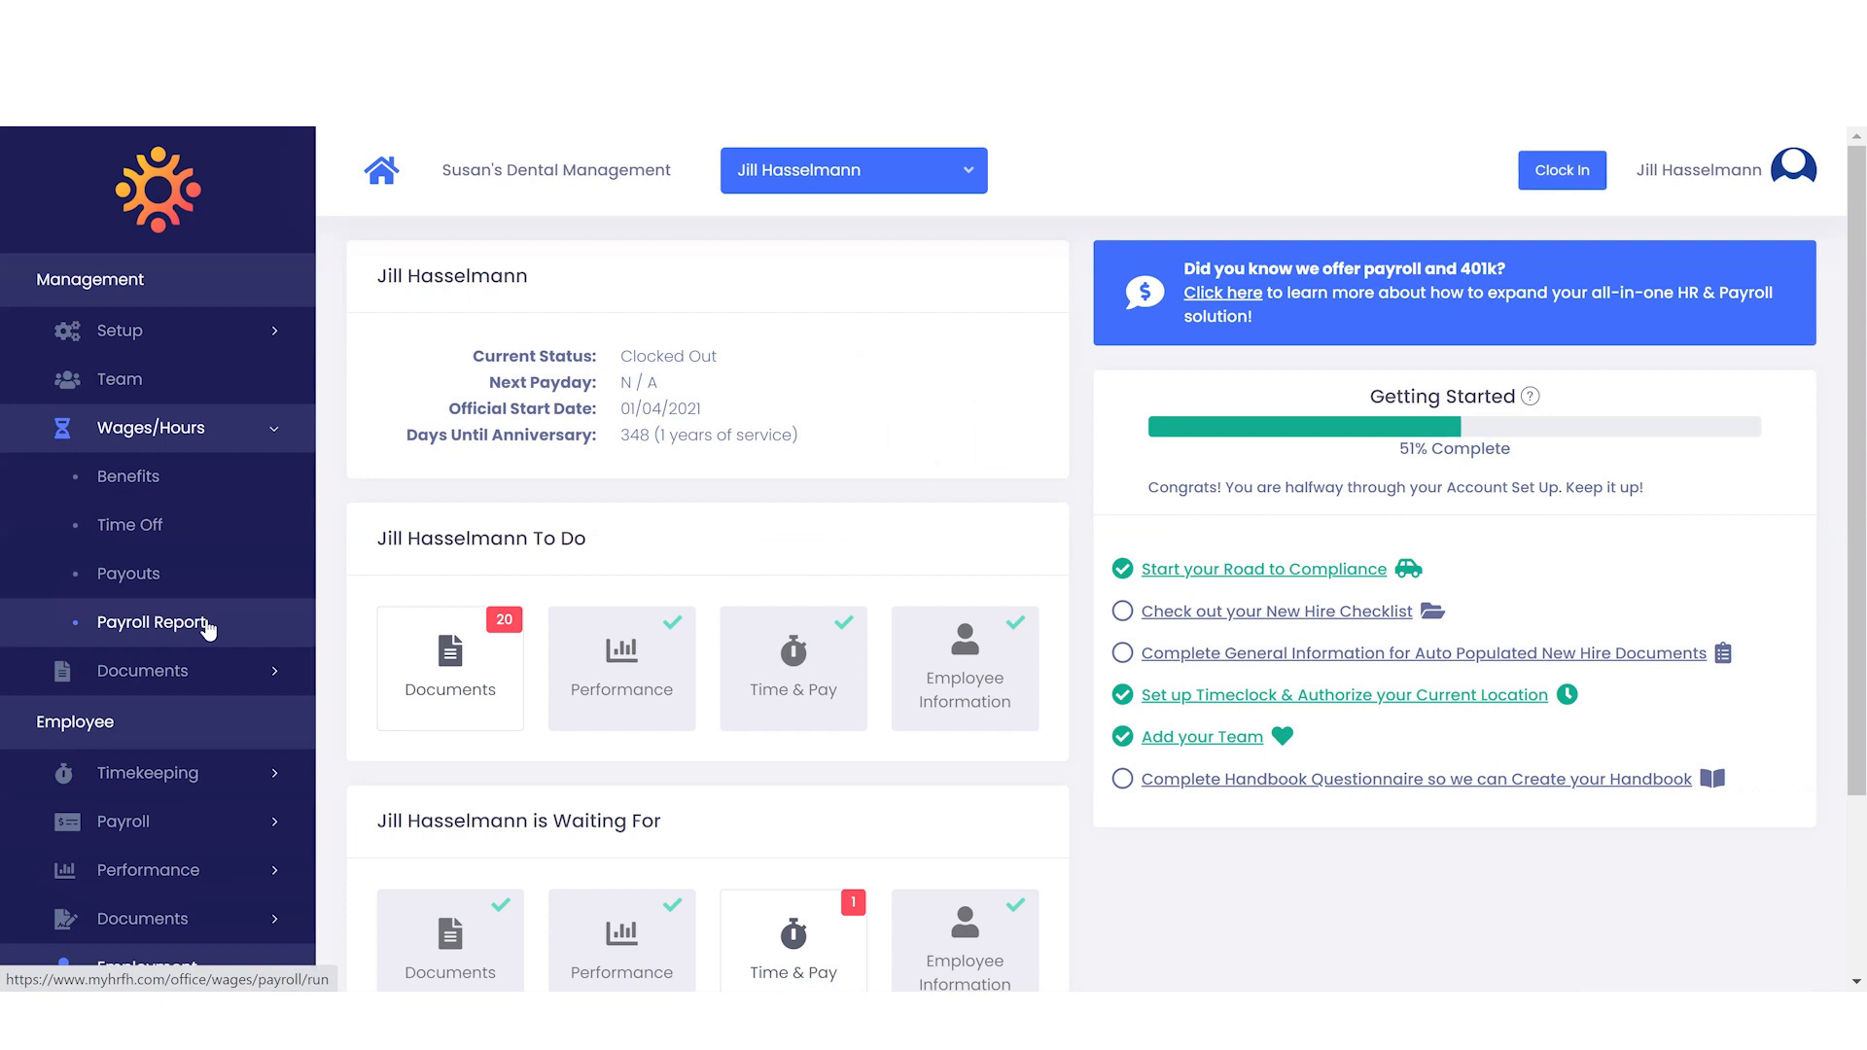
left_click(151, 639)
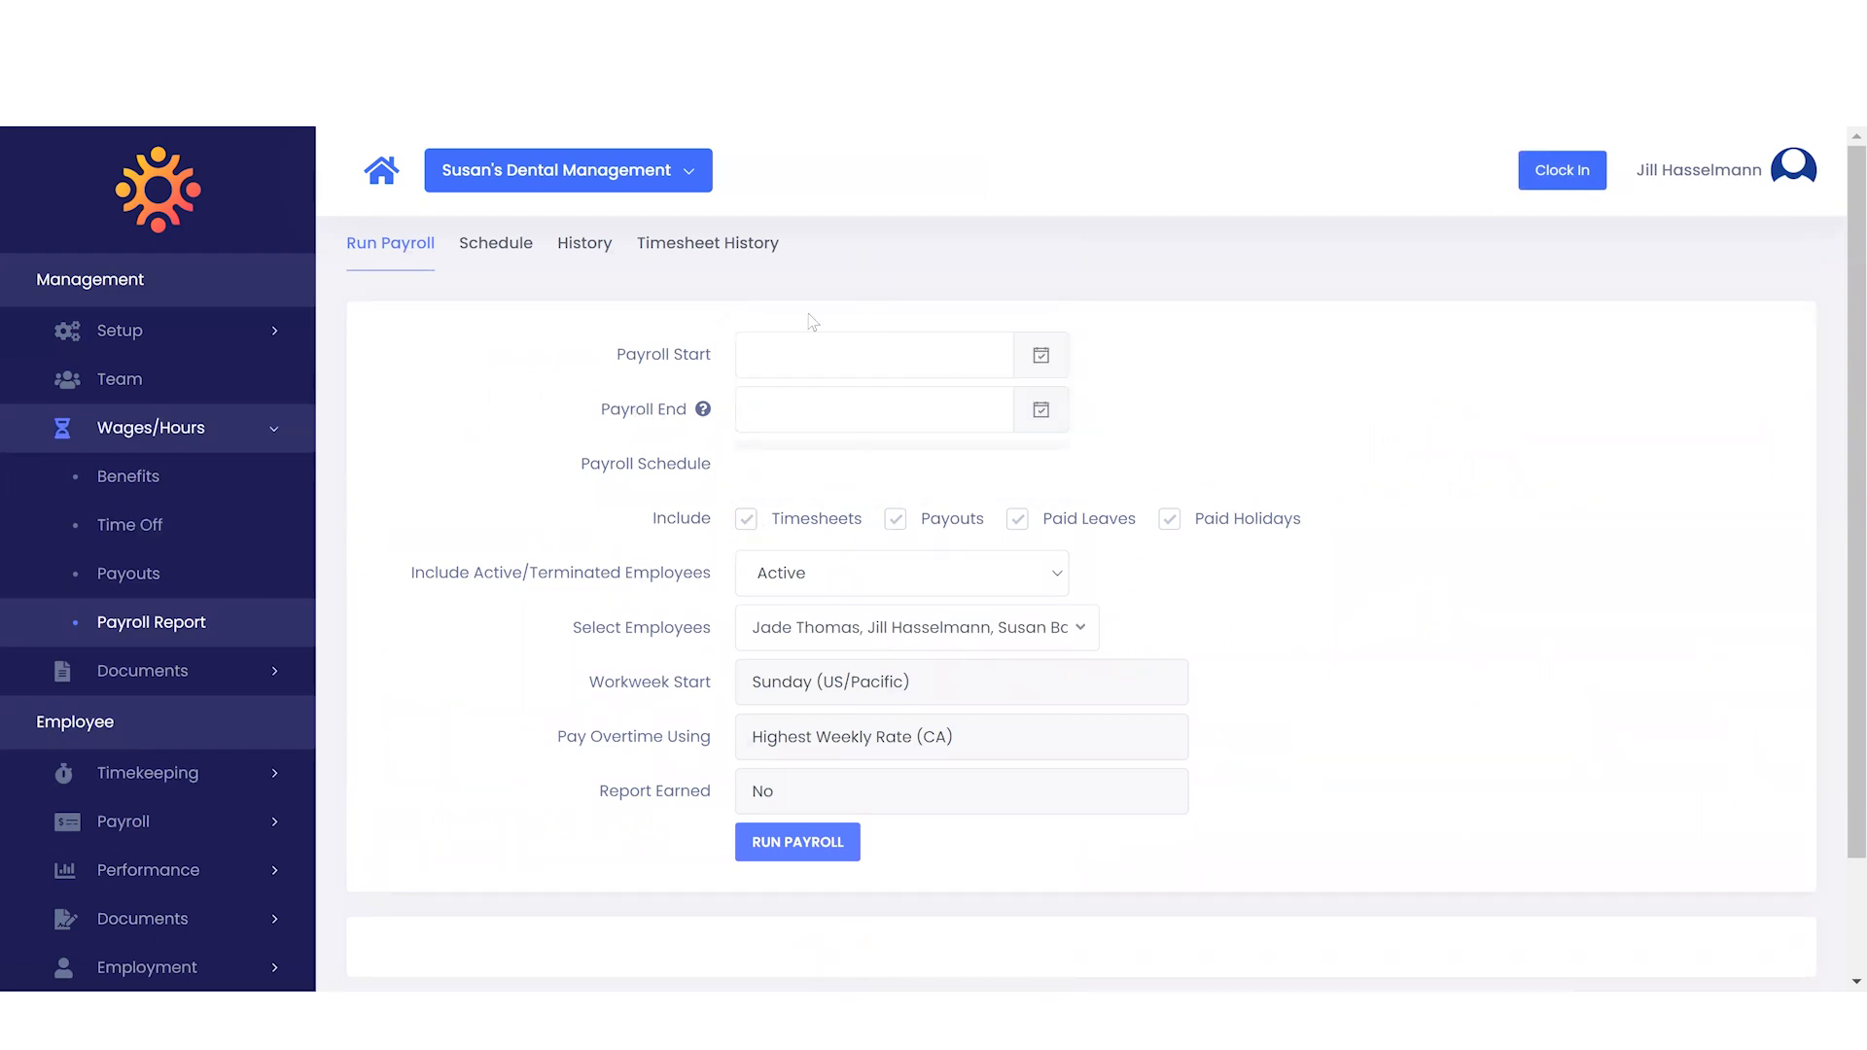
Set the payroll period to start on 01/10/2022 and end on 01/20/2022
left_click(822, 352)
left_click(811, 550)
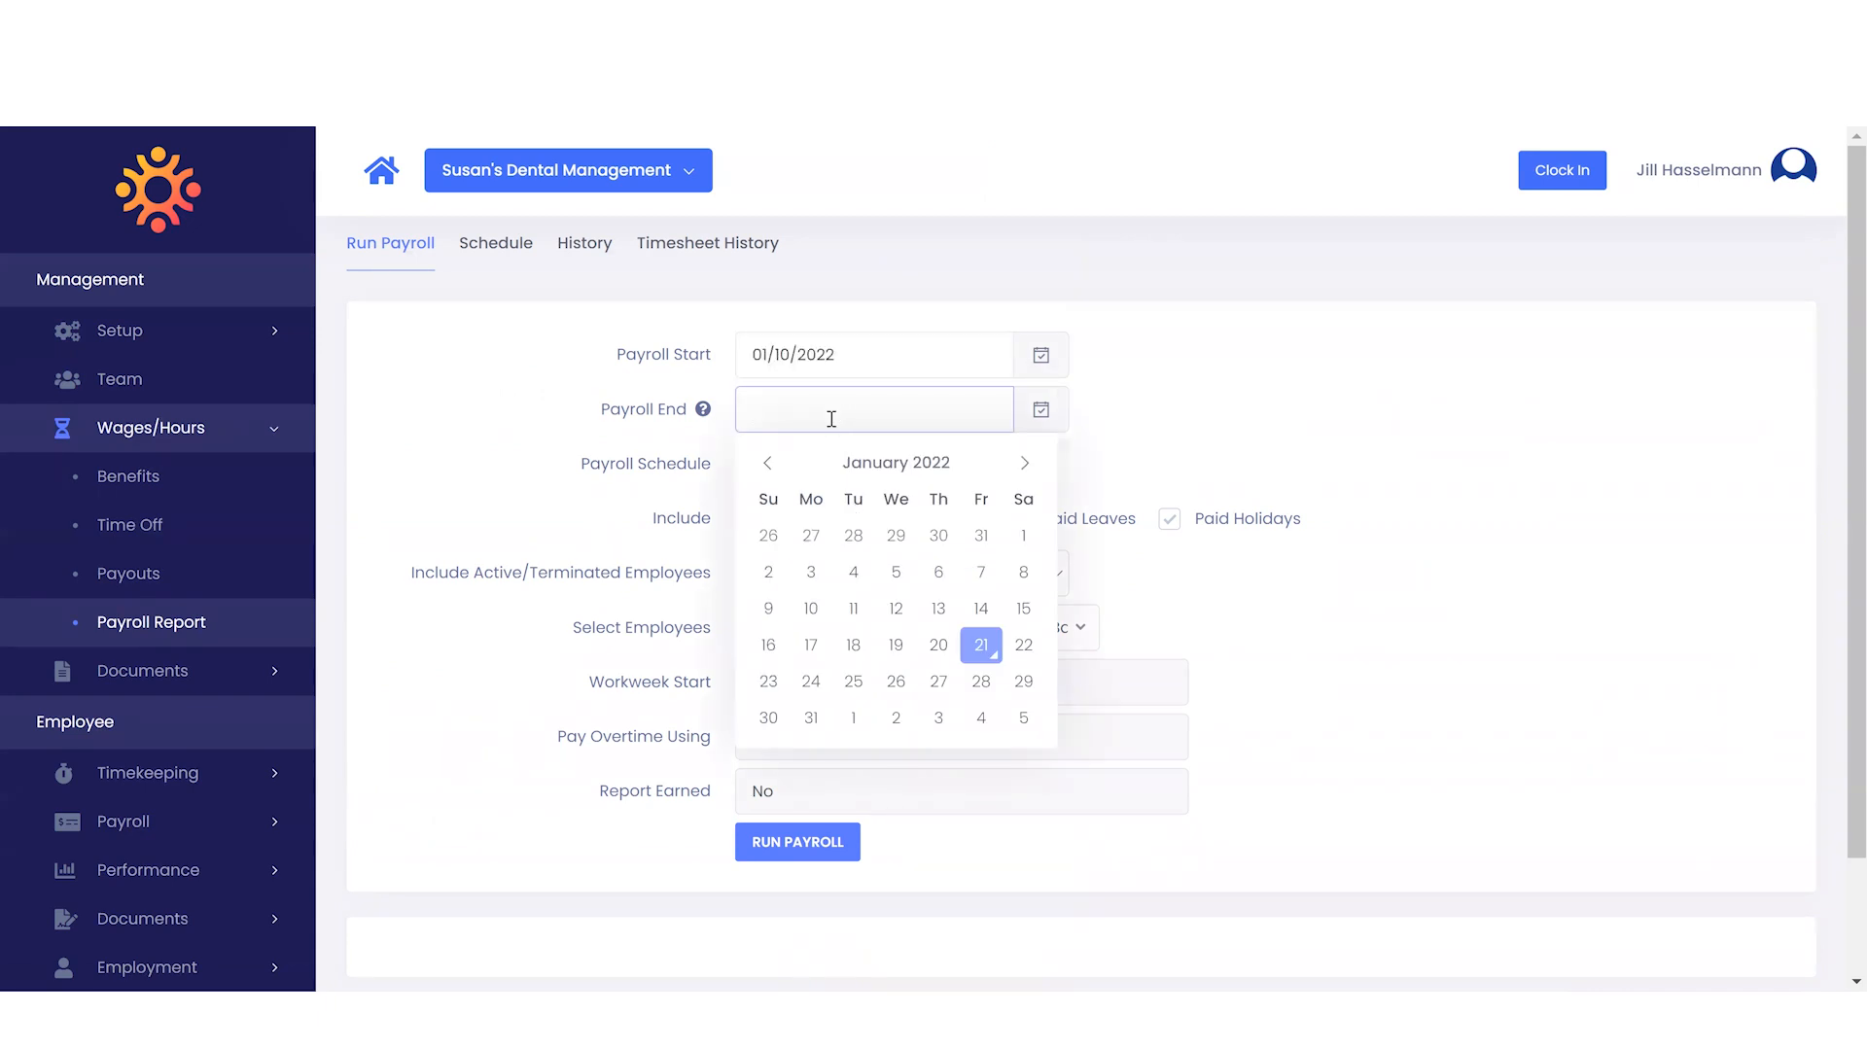
left_click(938, 645)
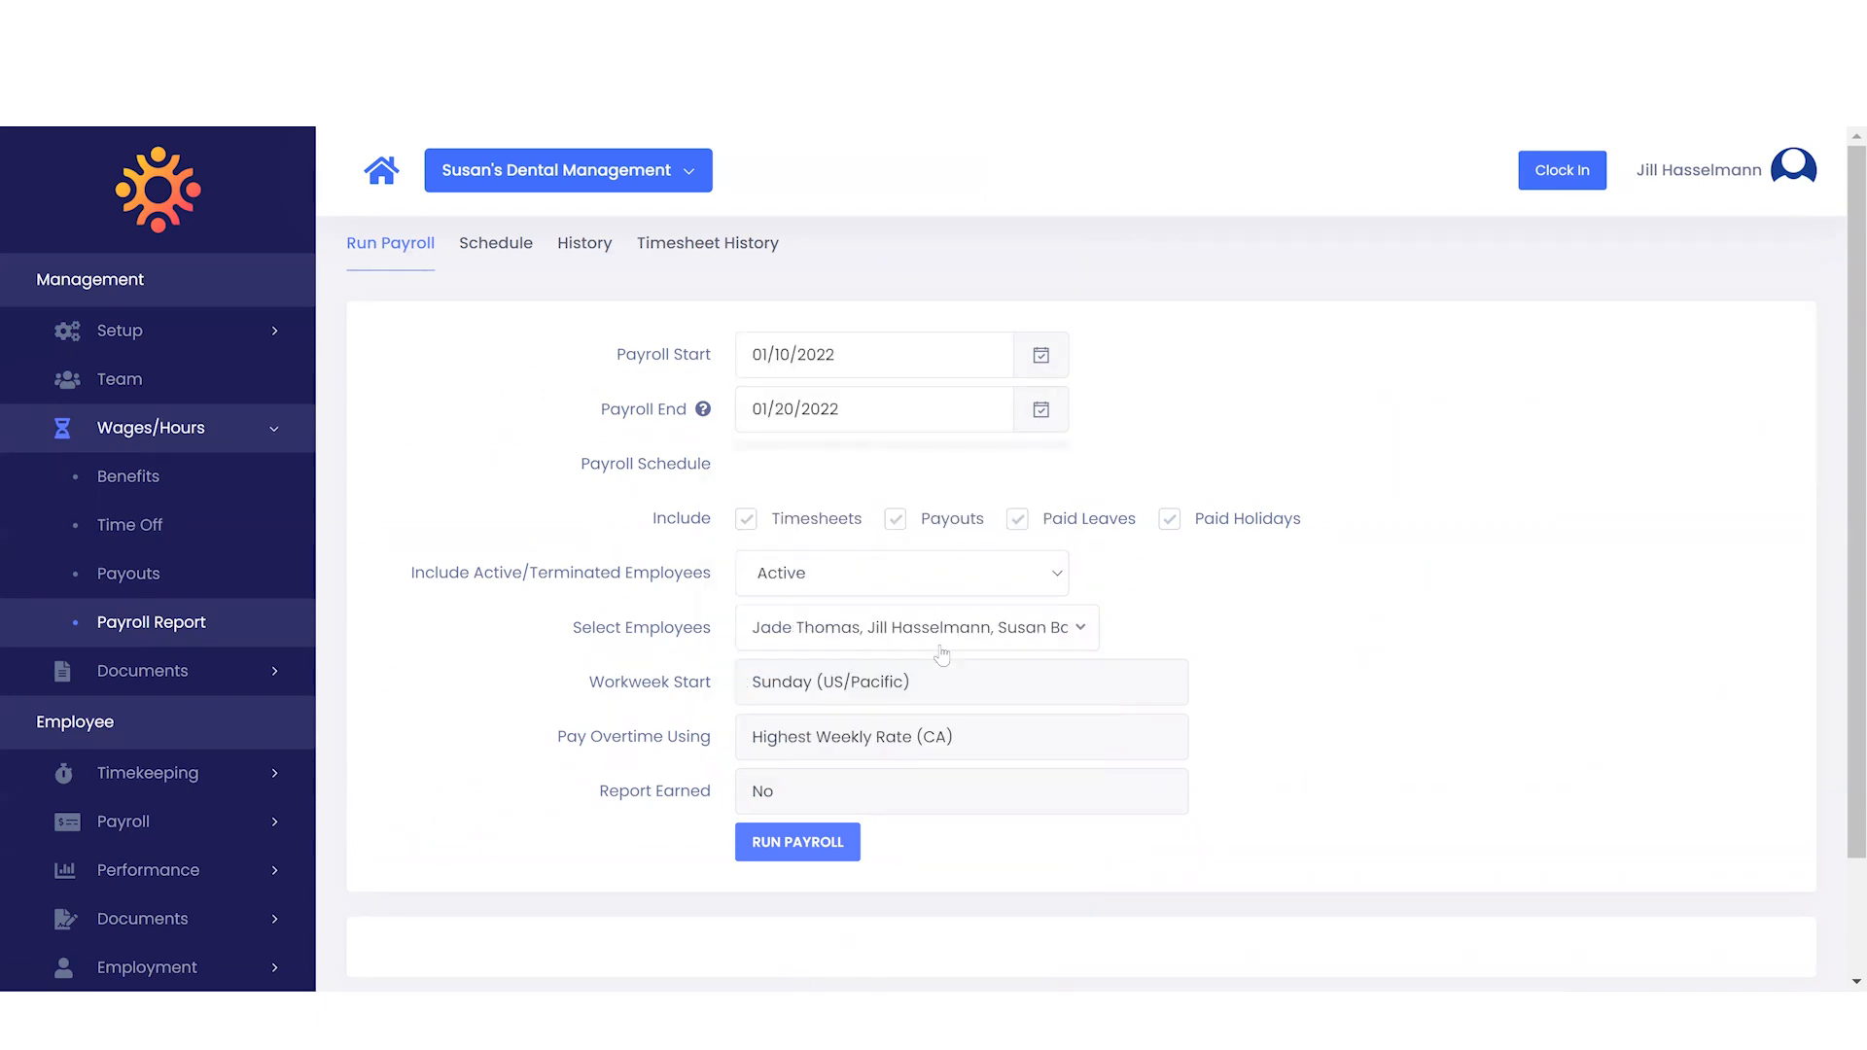
Limit the payroll report to only the last employee in the employee selection
left_click(880, 638)
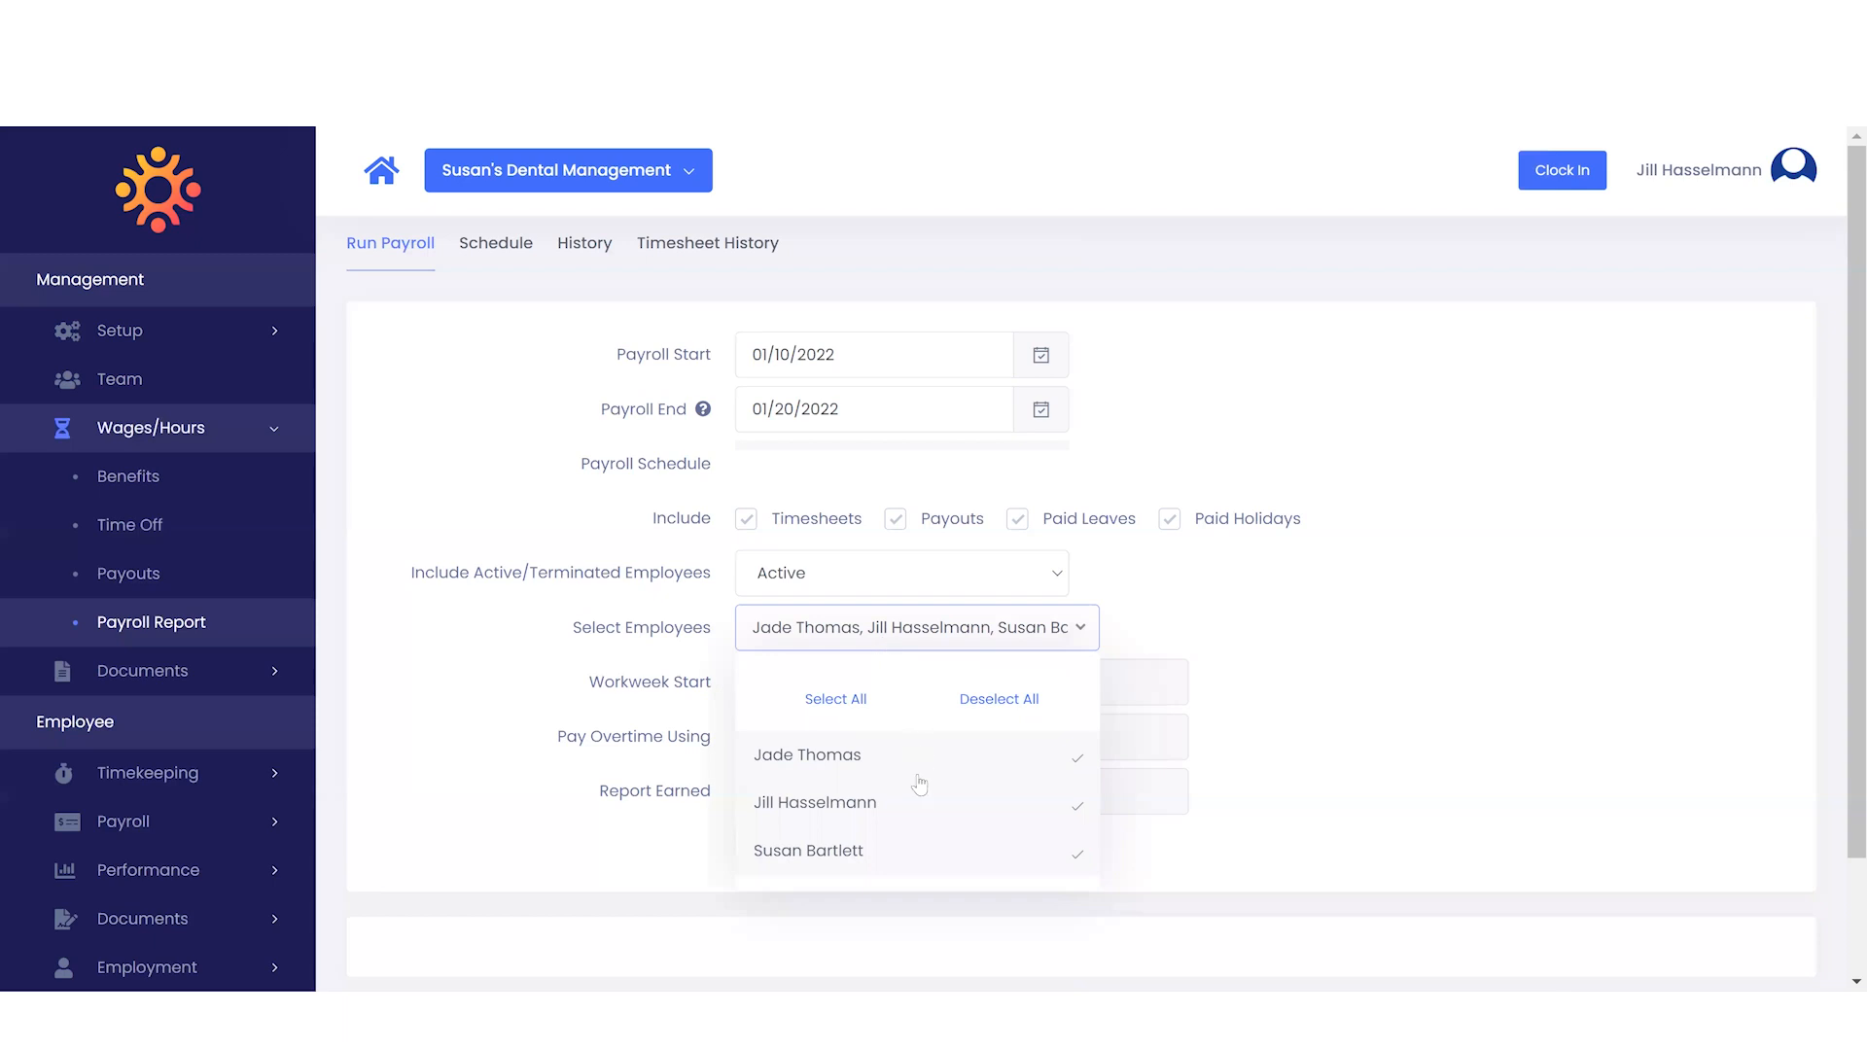
left_click(875, 866)
left_click(547, 752)
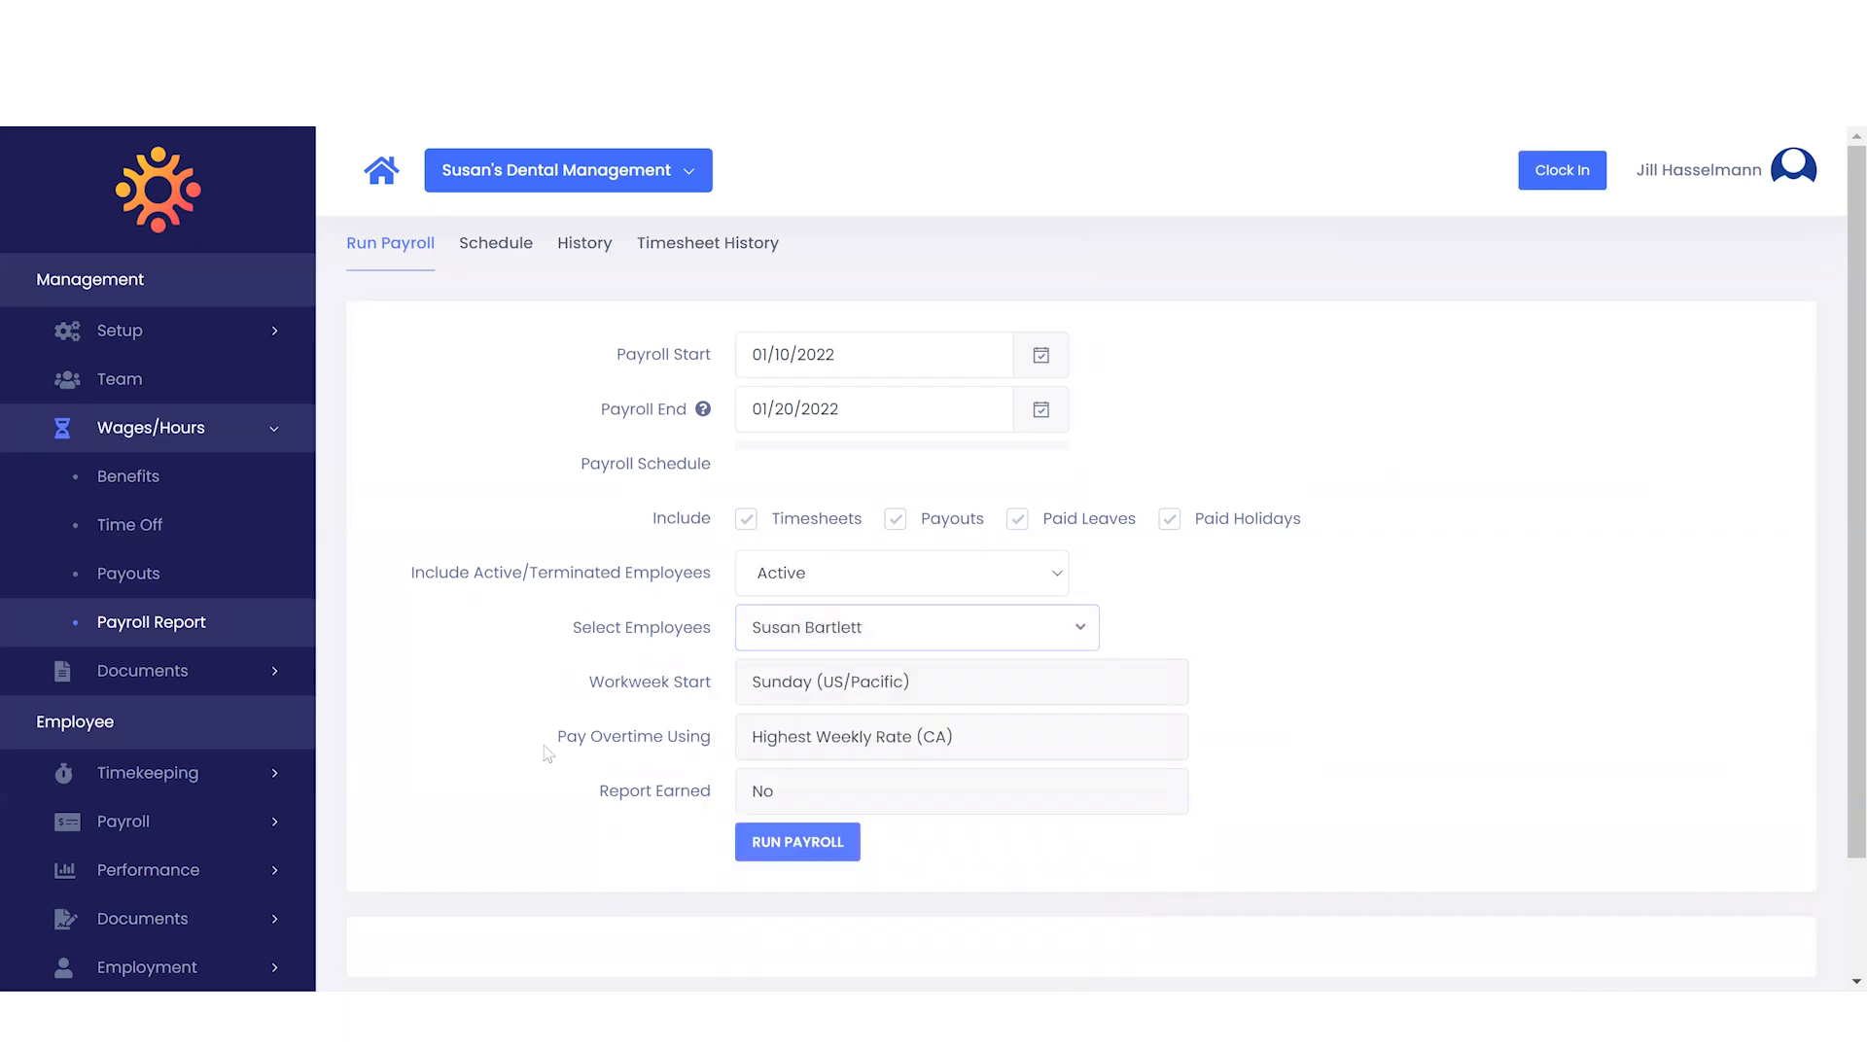
Run the payroll and review the office, employee and overtime summaries
left_click(812, 846)
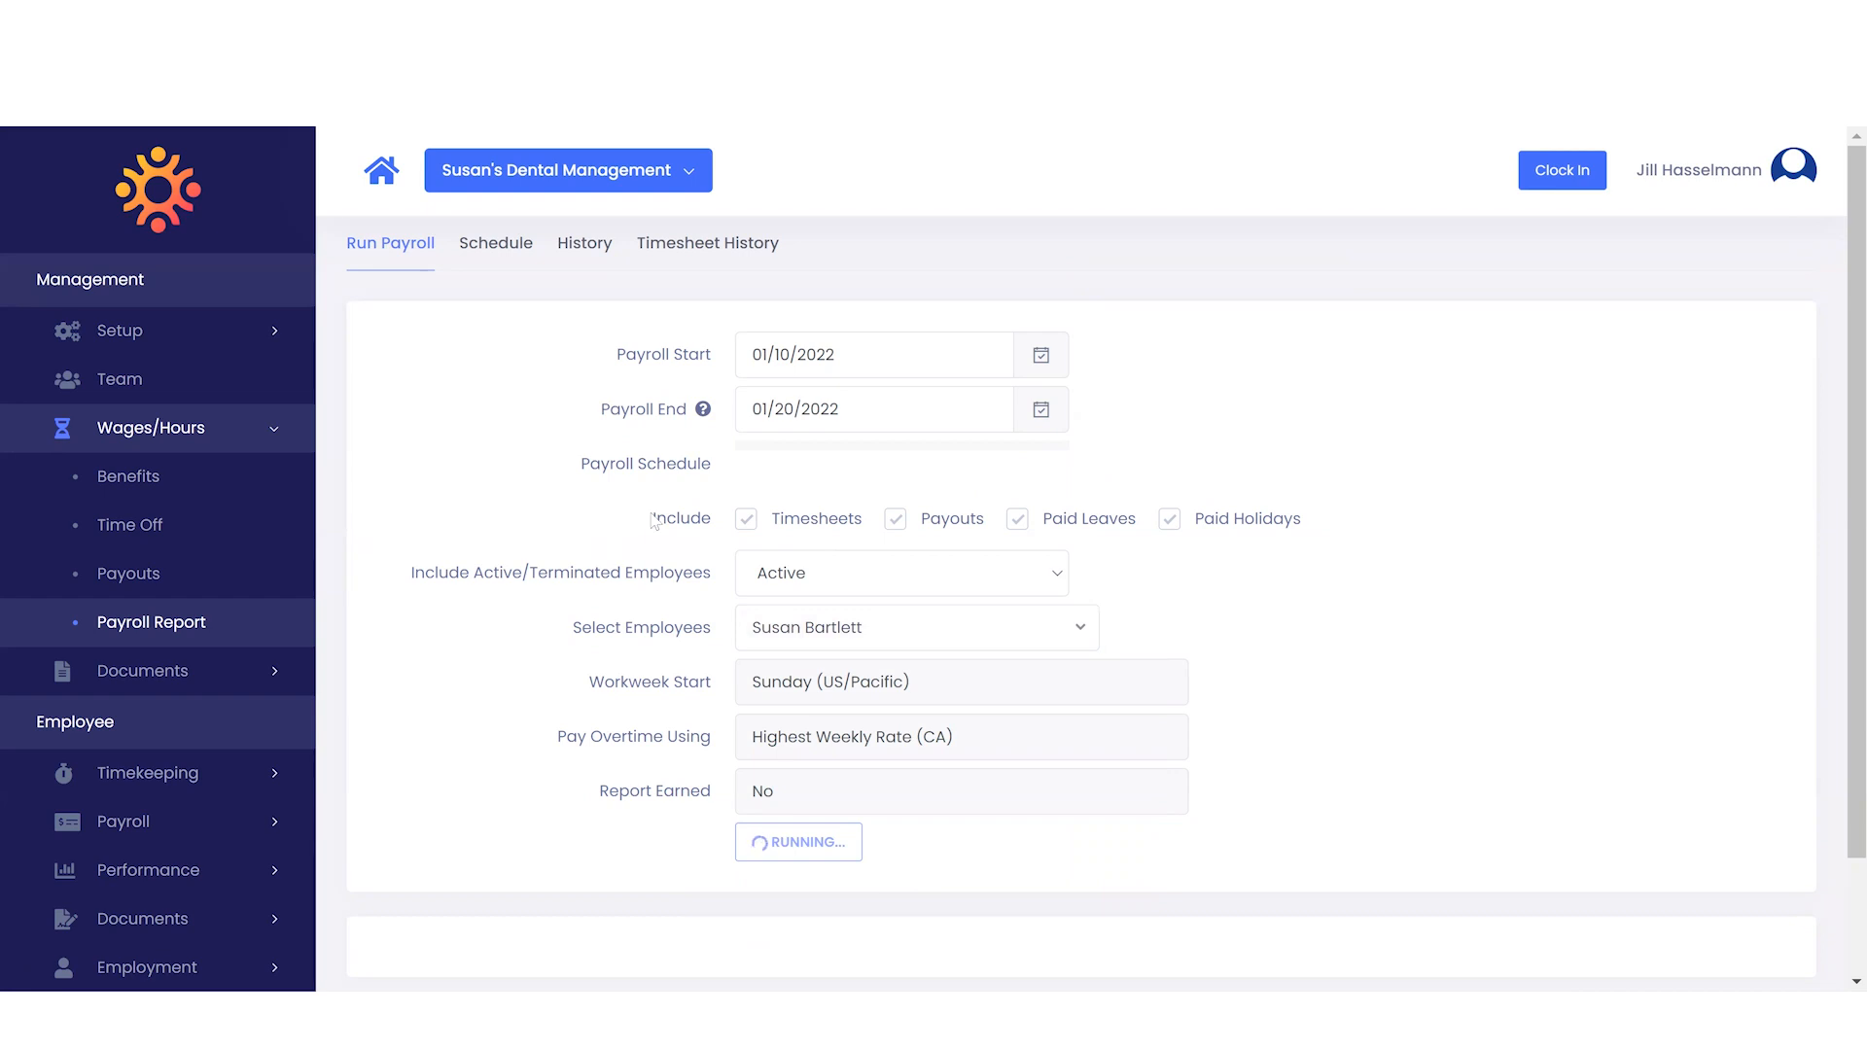
scroll(651, 520, "down", 2)
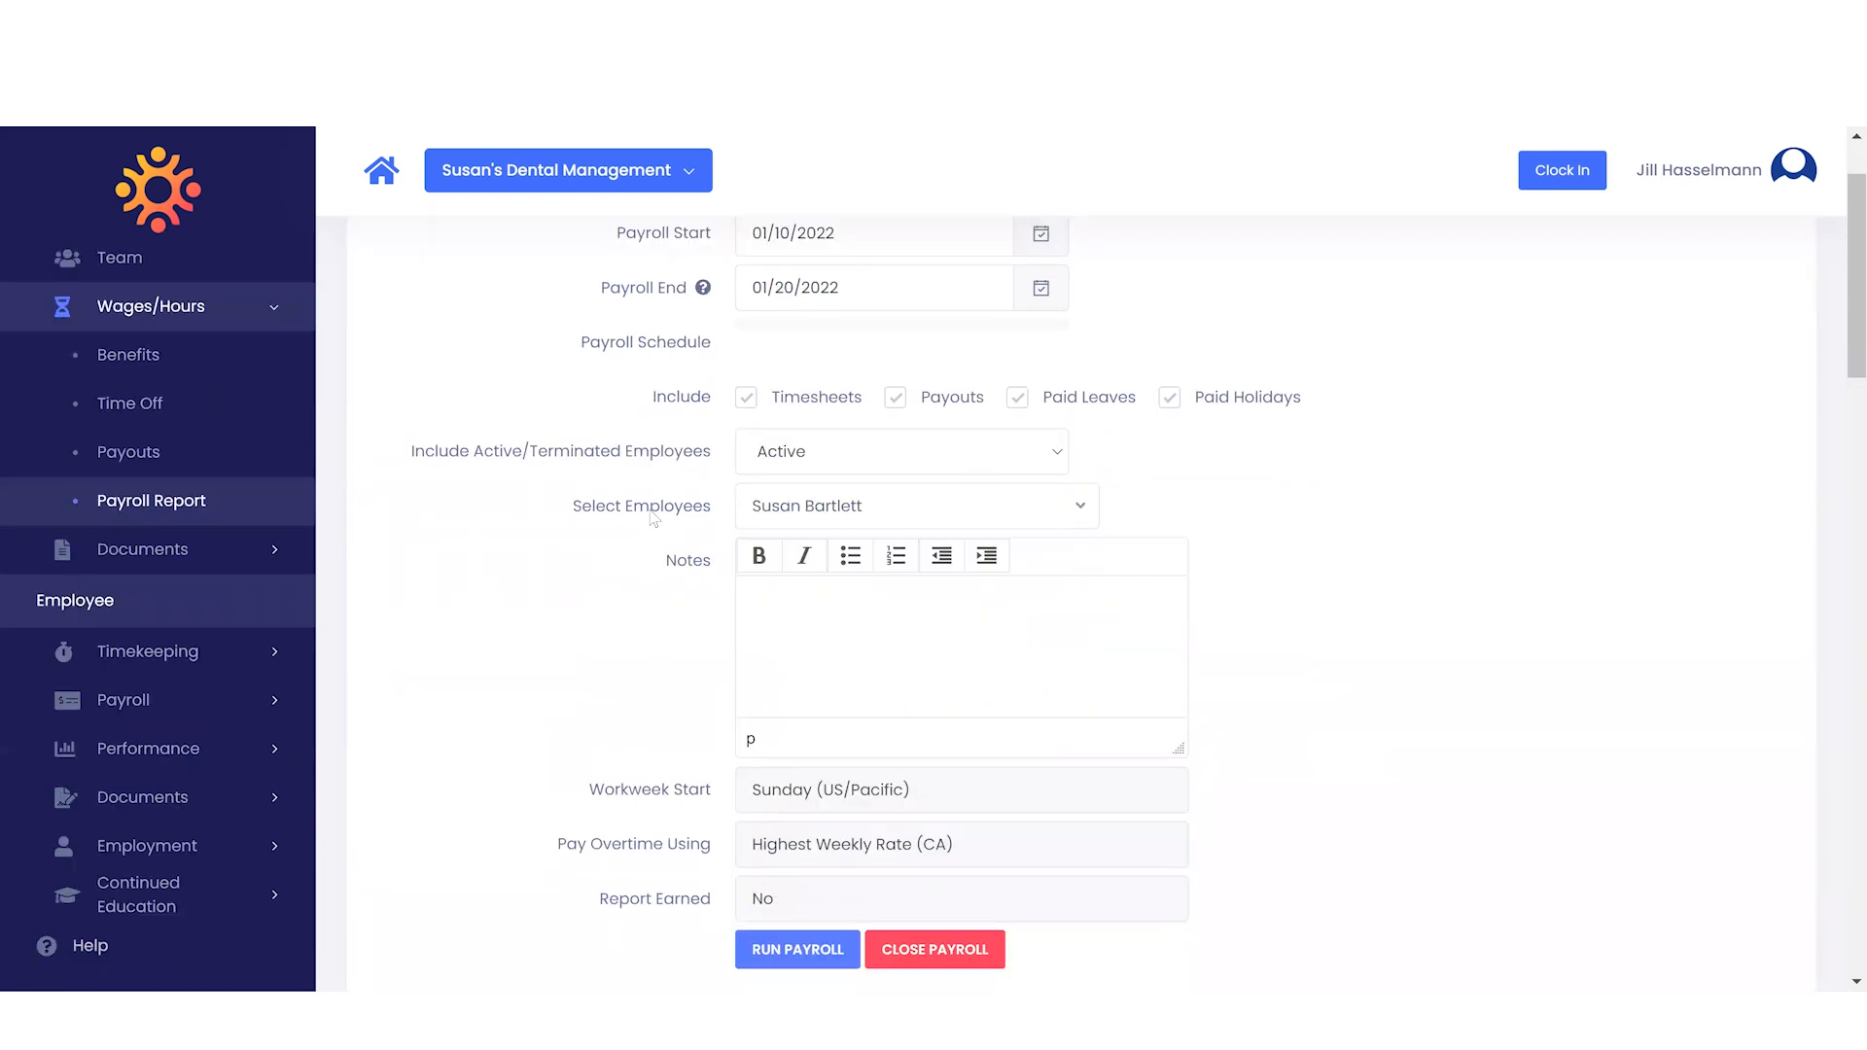
scroll(652, 520, "down", 6)
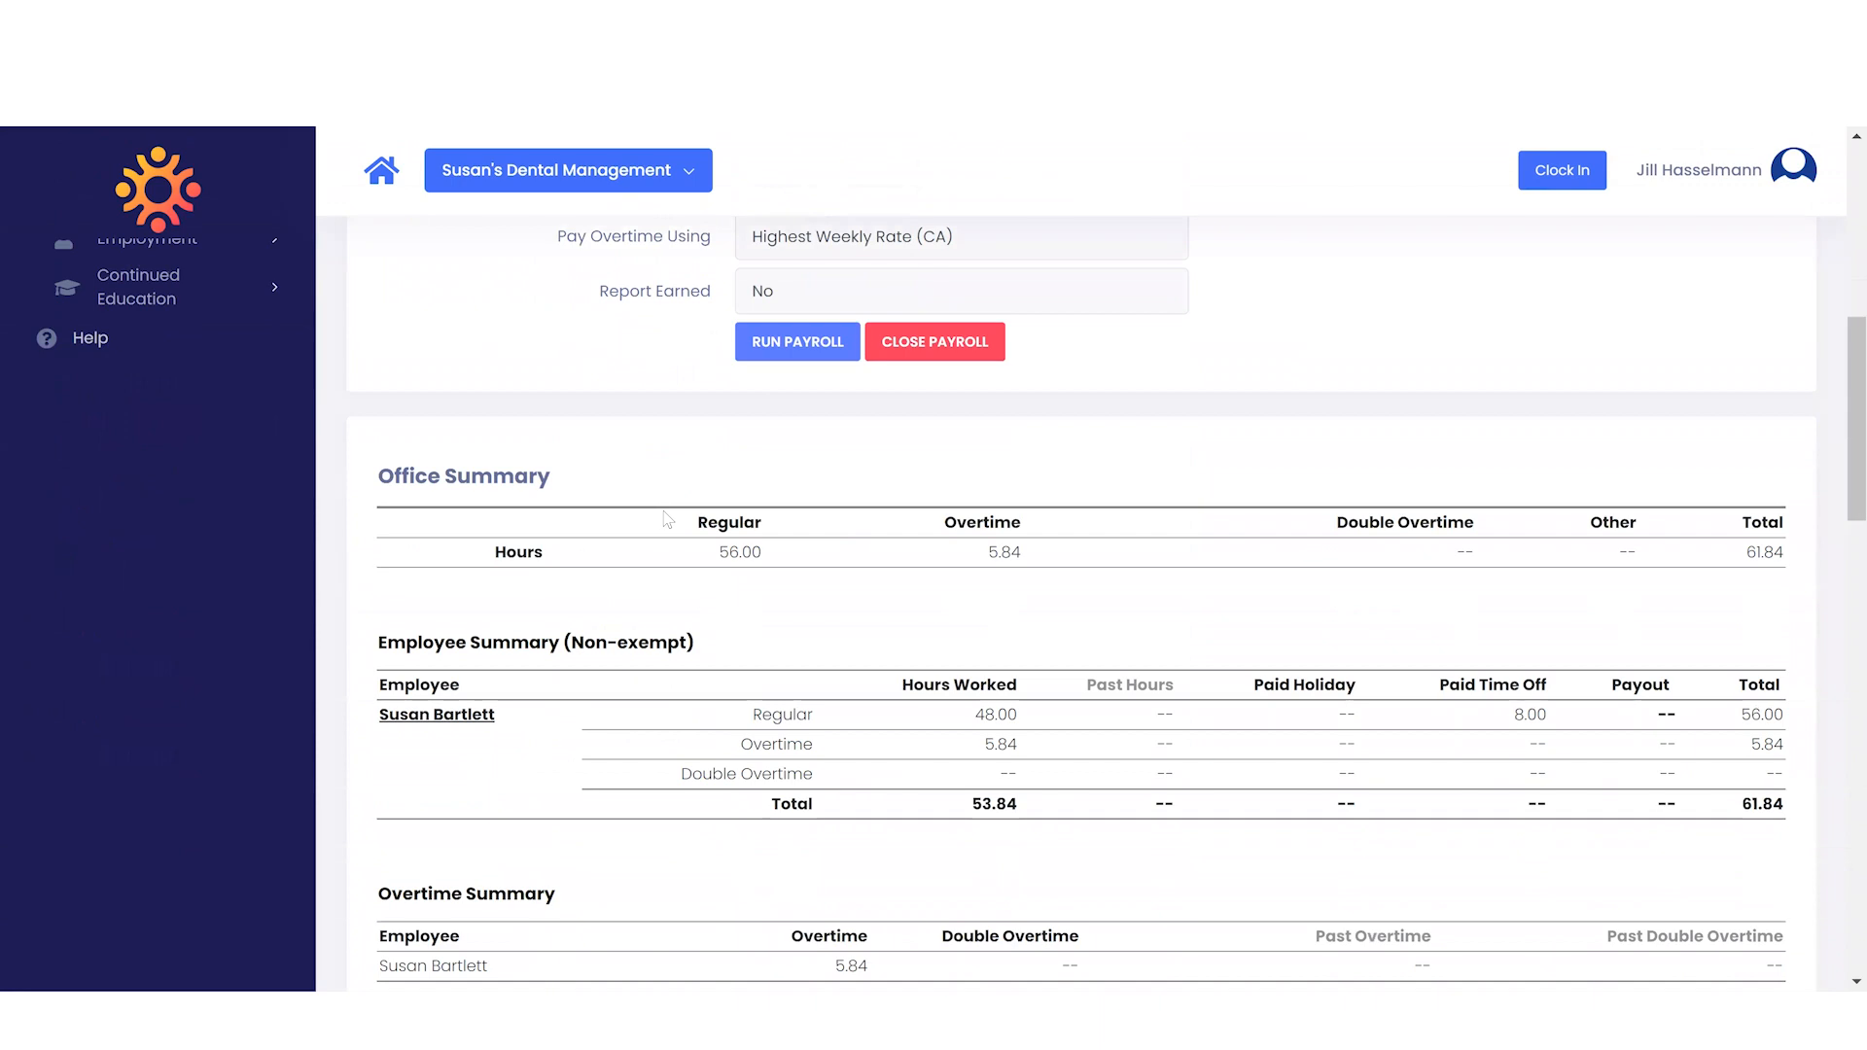
scroll(982, 541, "down", 1)
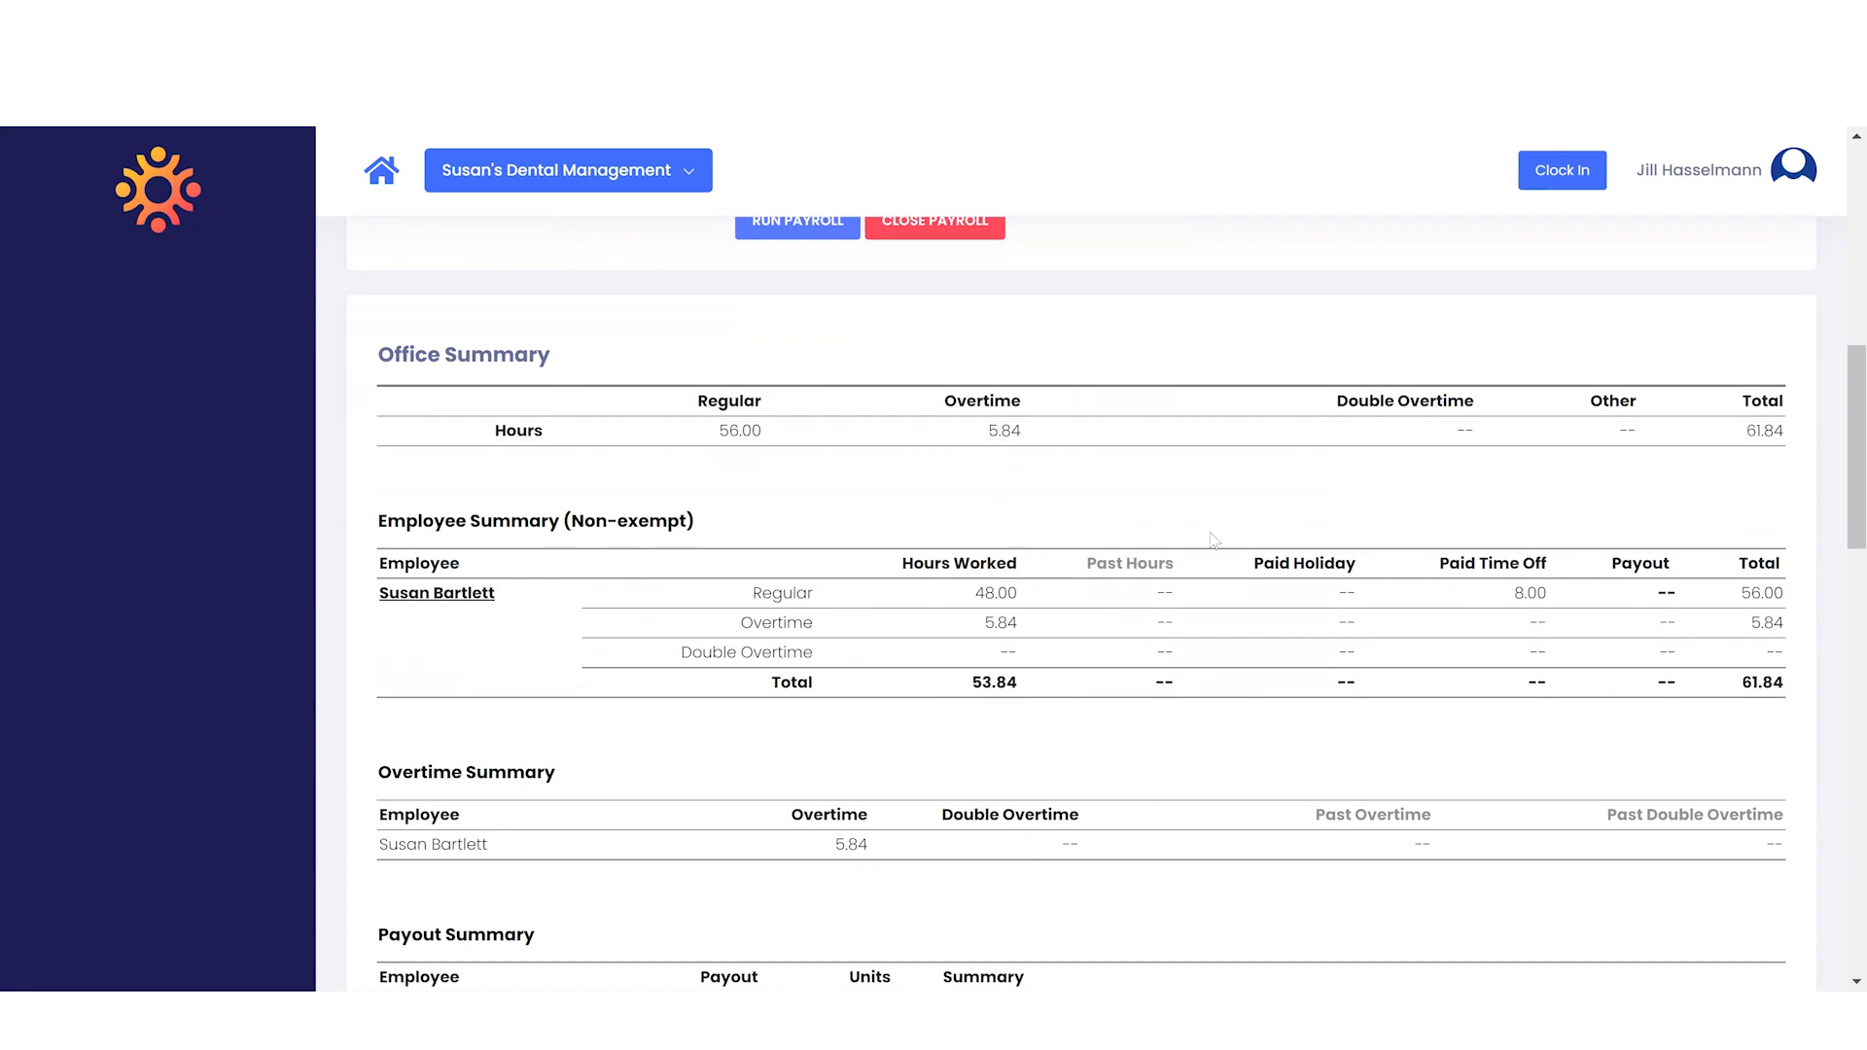
Return to the home dashboard and open the management document reports
left_click(381, 182)
left_click(149, 491)
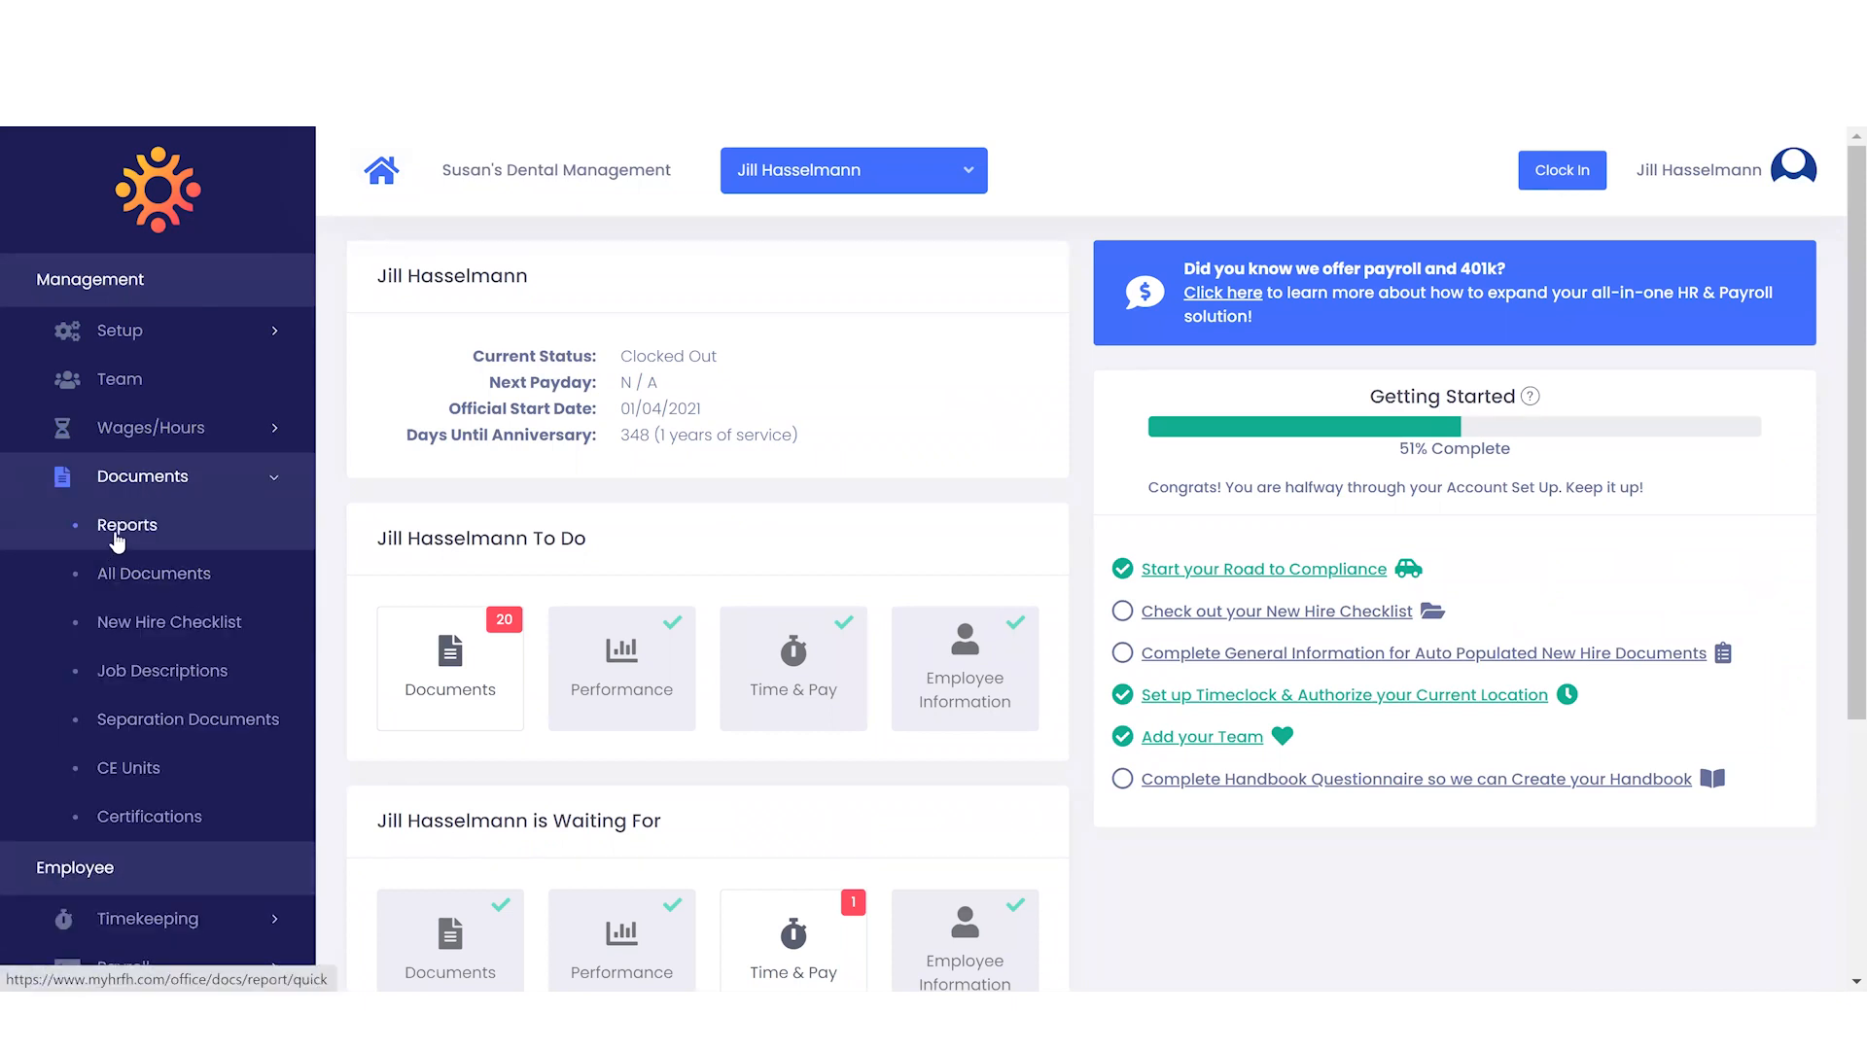
left_click(117, 537)
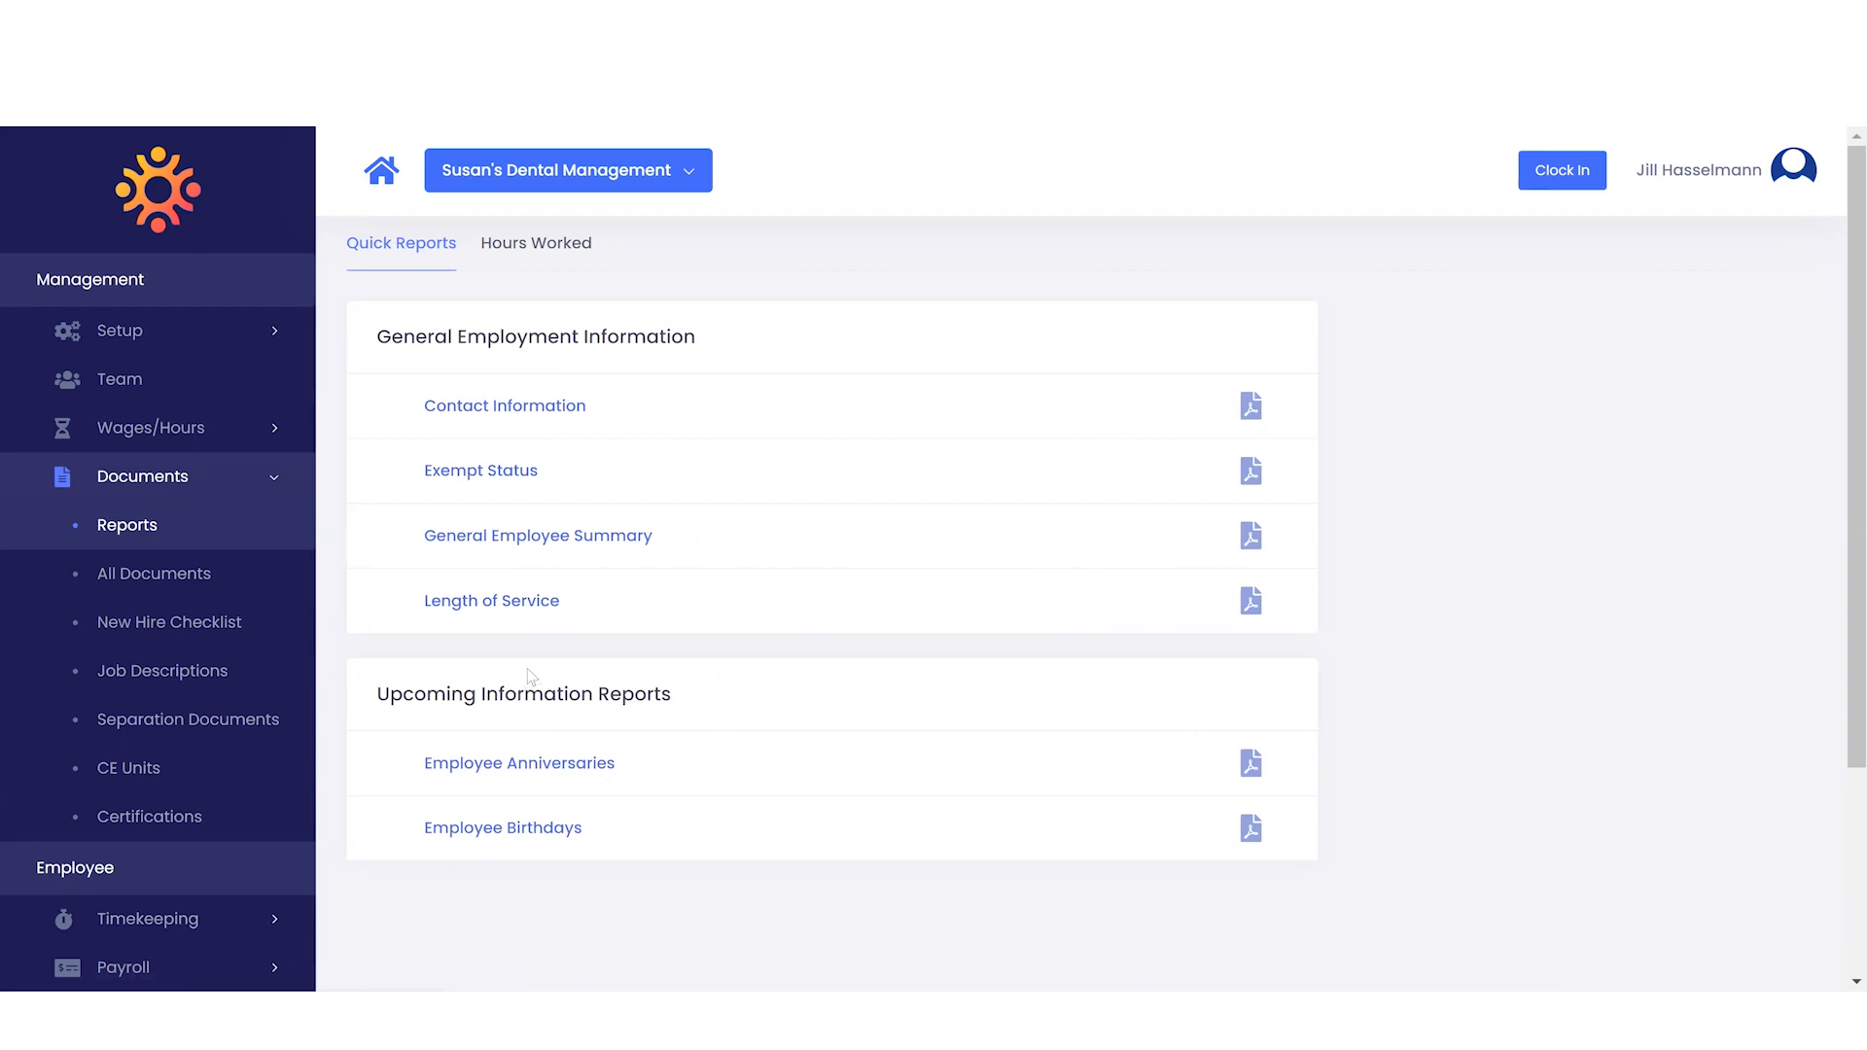
Browse the management document pages from the new hire checklist through job descriptions and separation documents to certifications
left_click(242, 617)
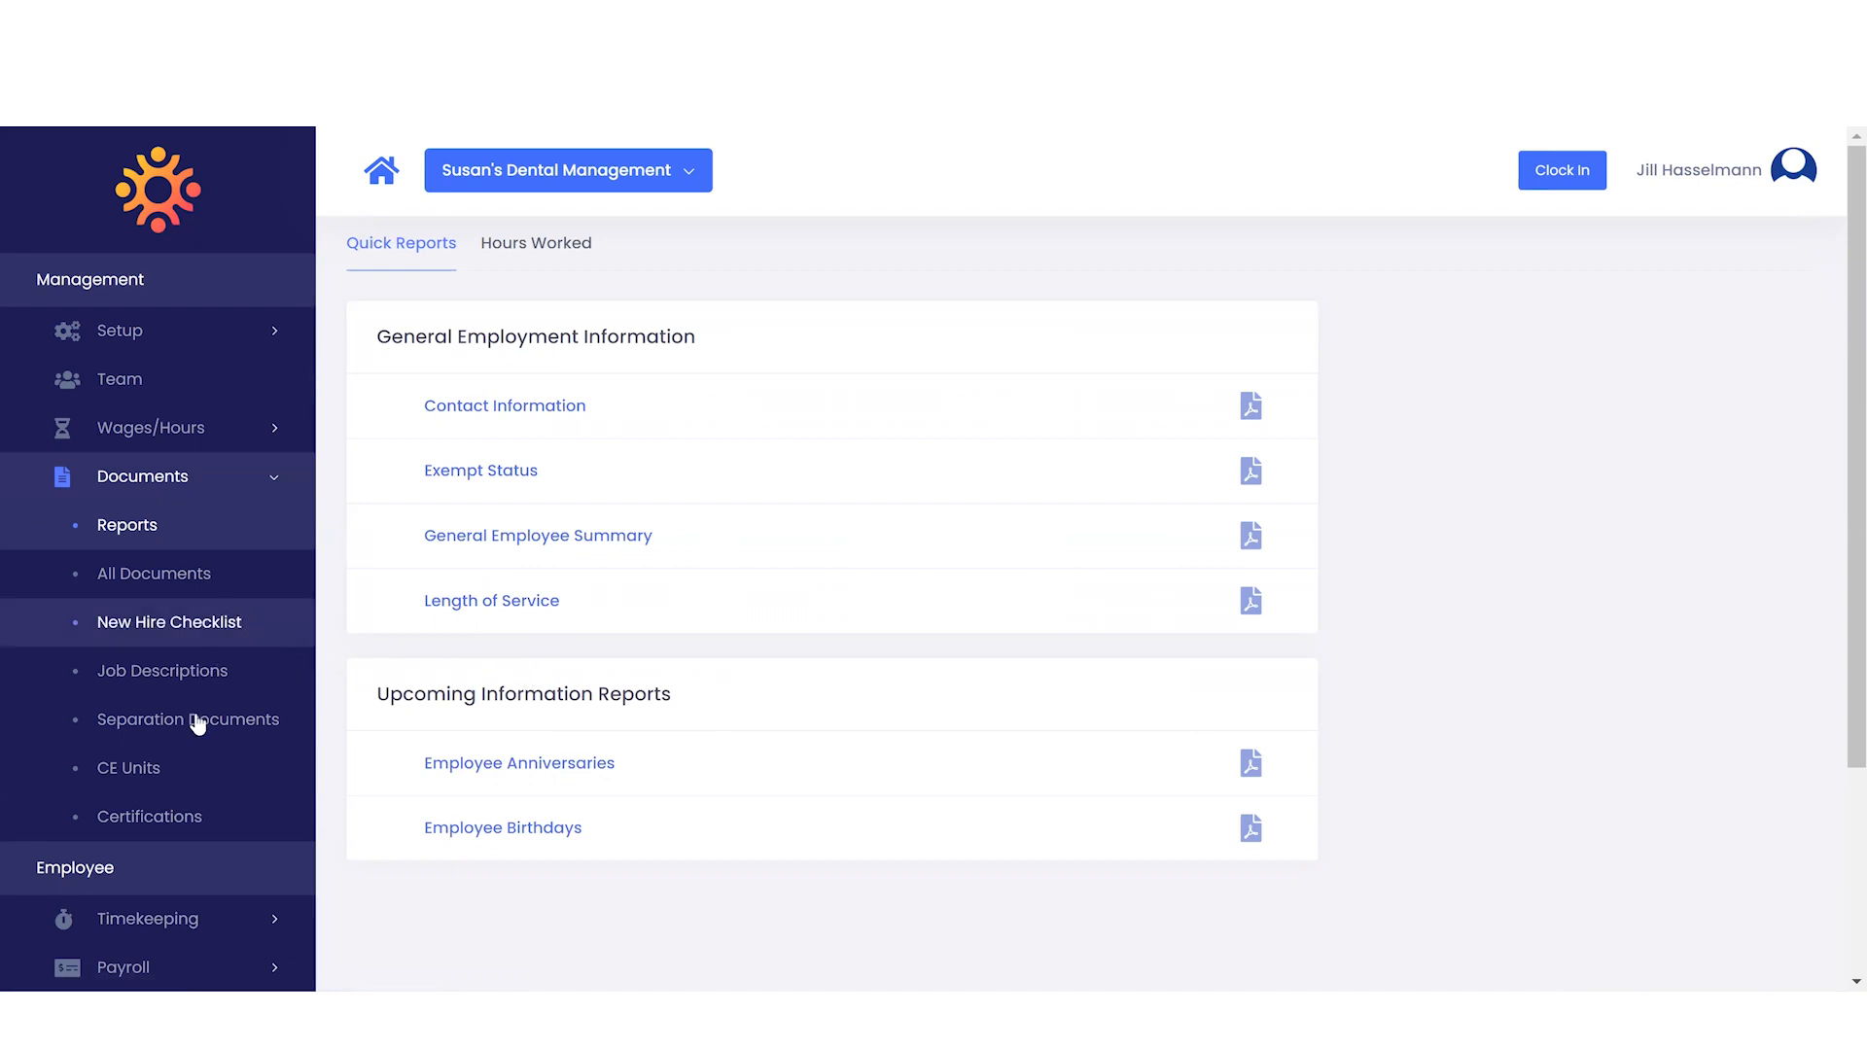
left_click(200, 692)
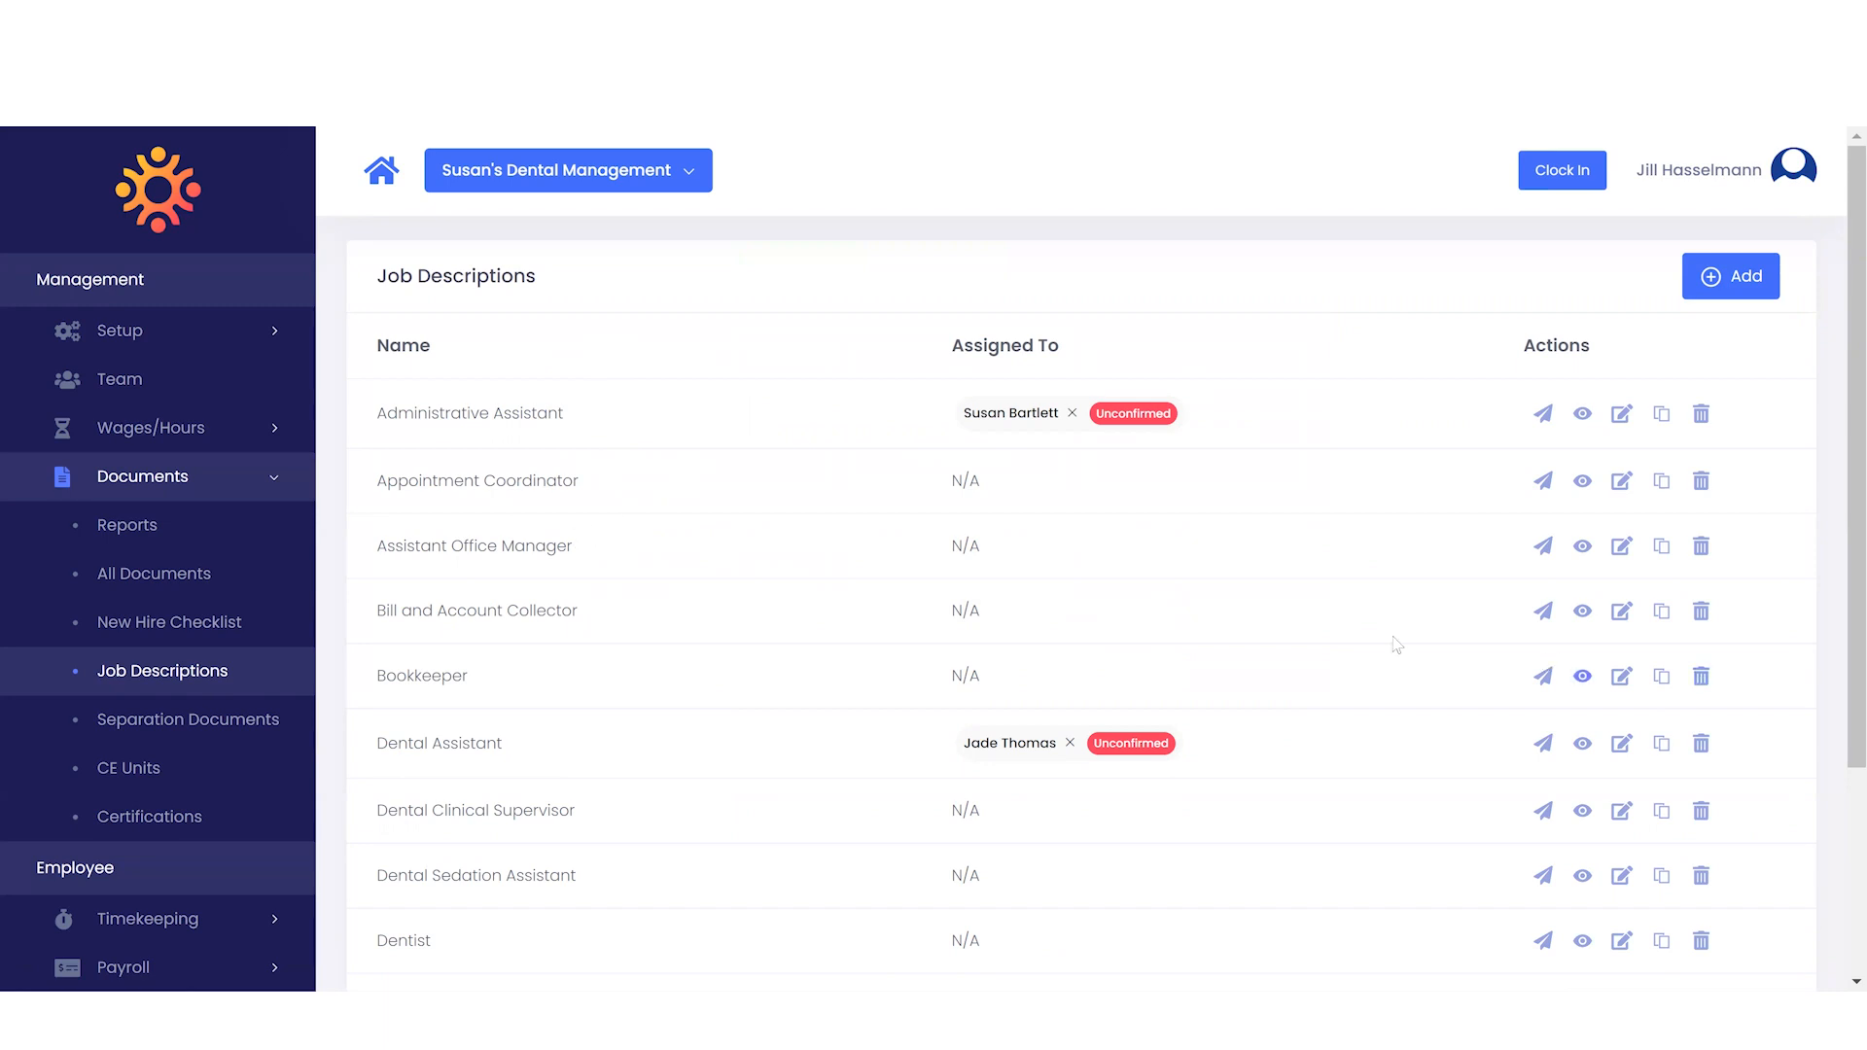
left_click(265, 726)
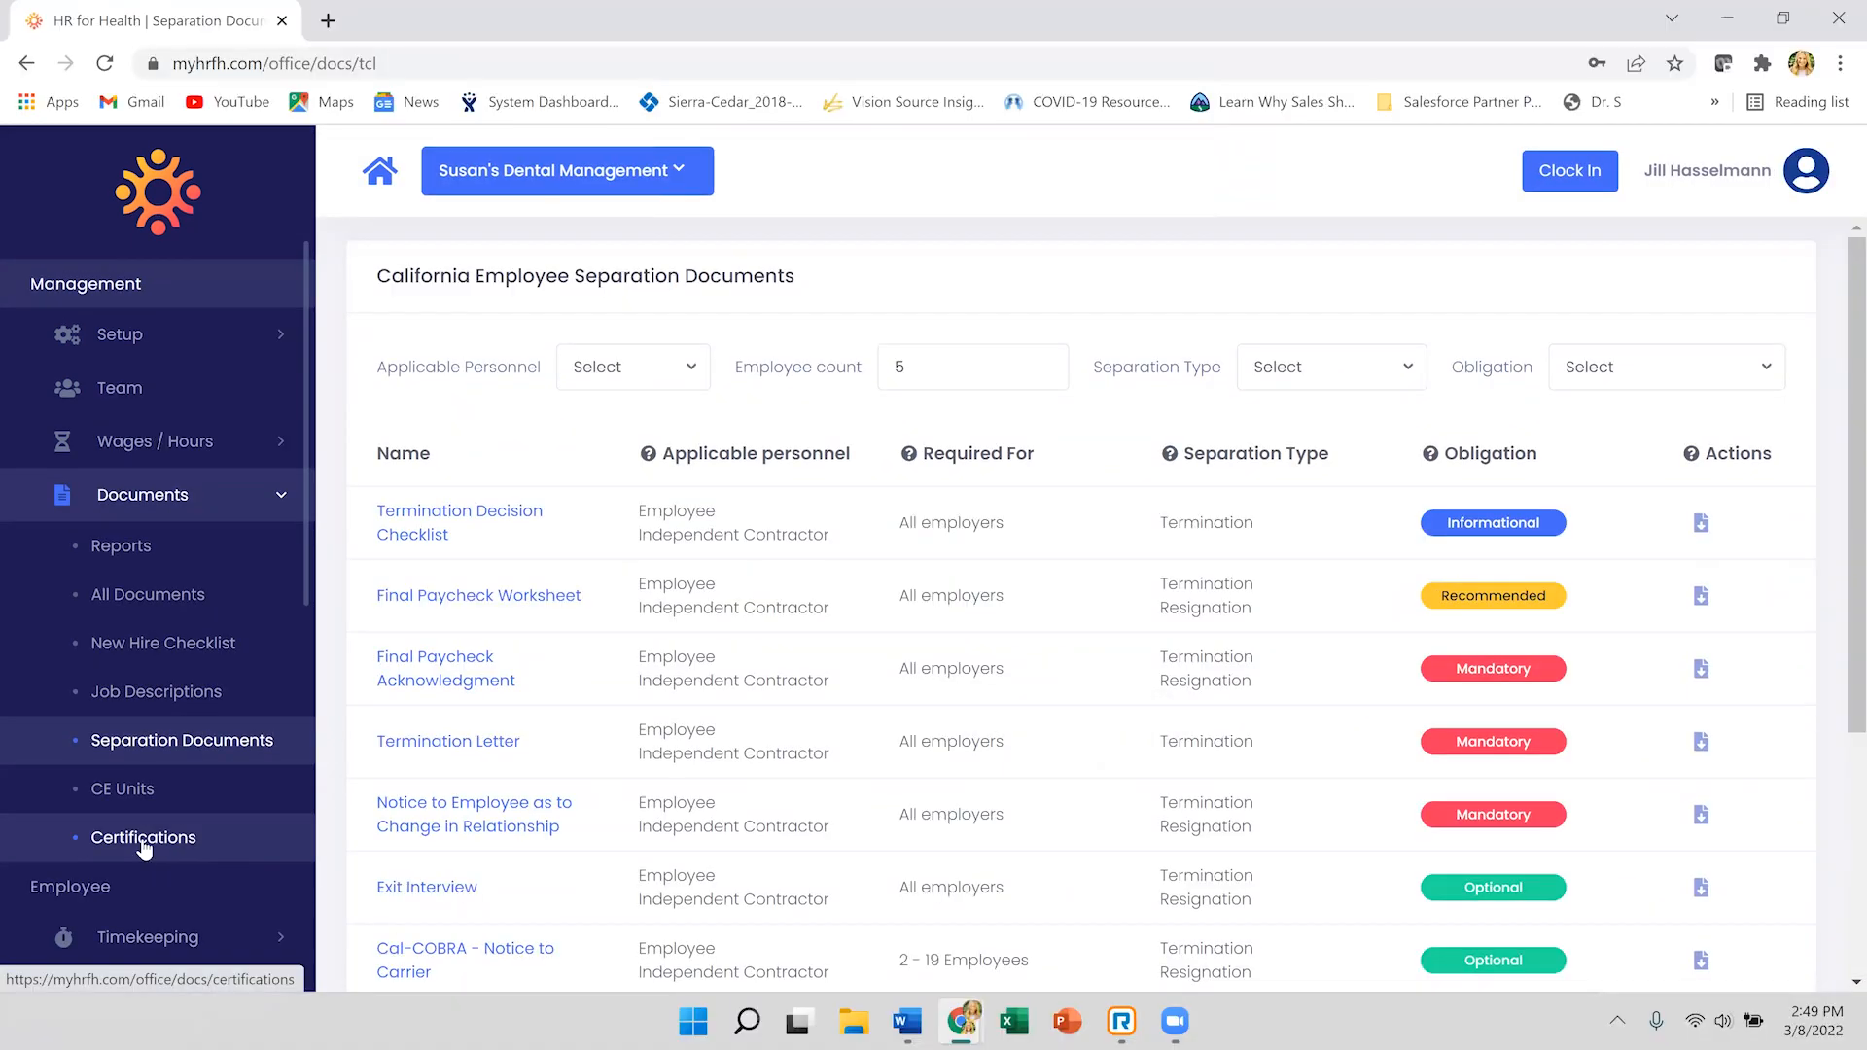
left_click(142, 837)
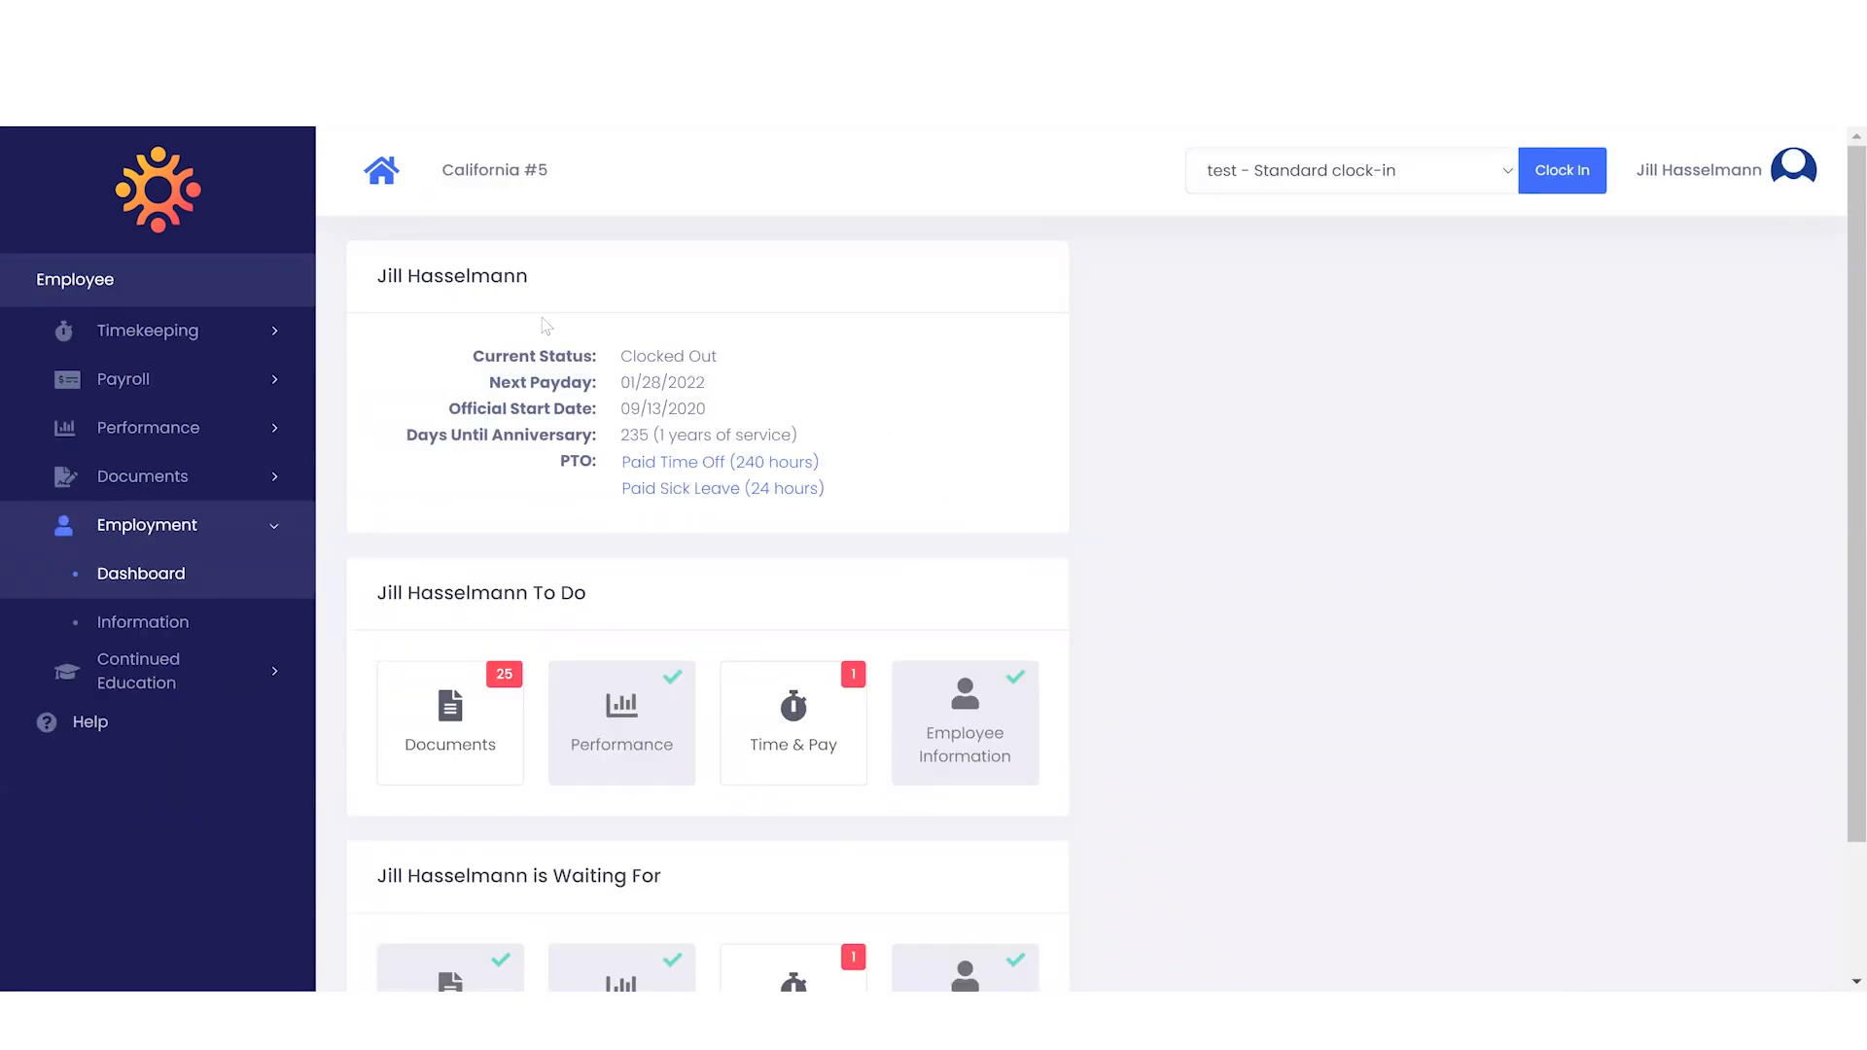
Clock in from the employee dashboard using the "test - Standard clock-in" category
scroll(546, 325, "down", 1)
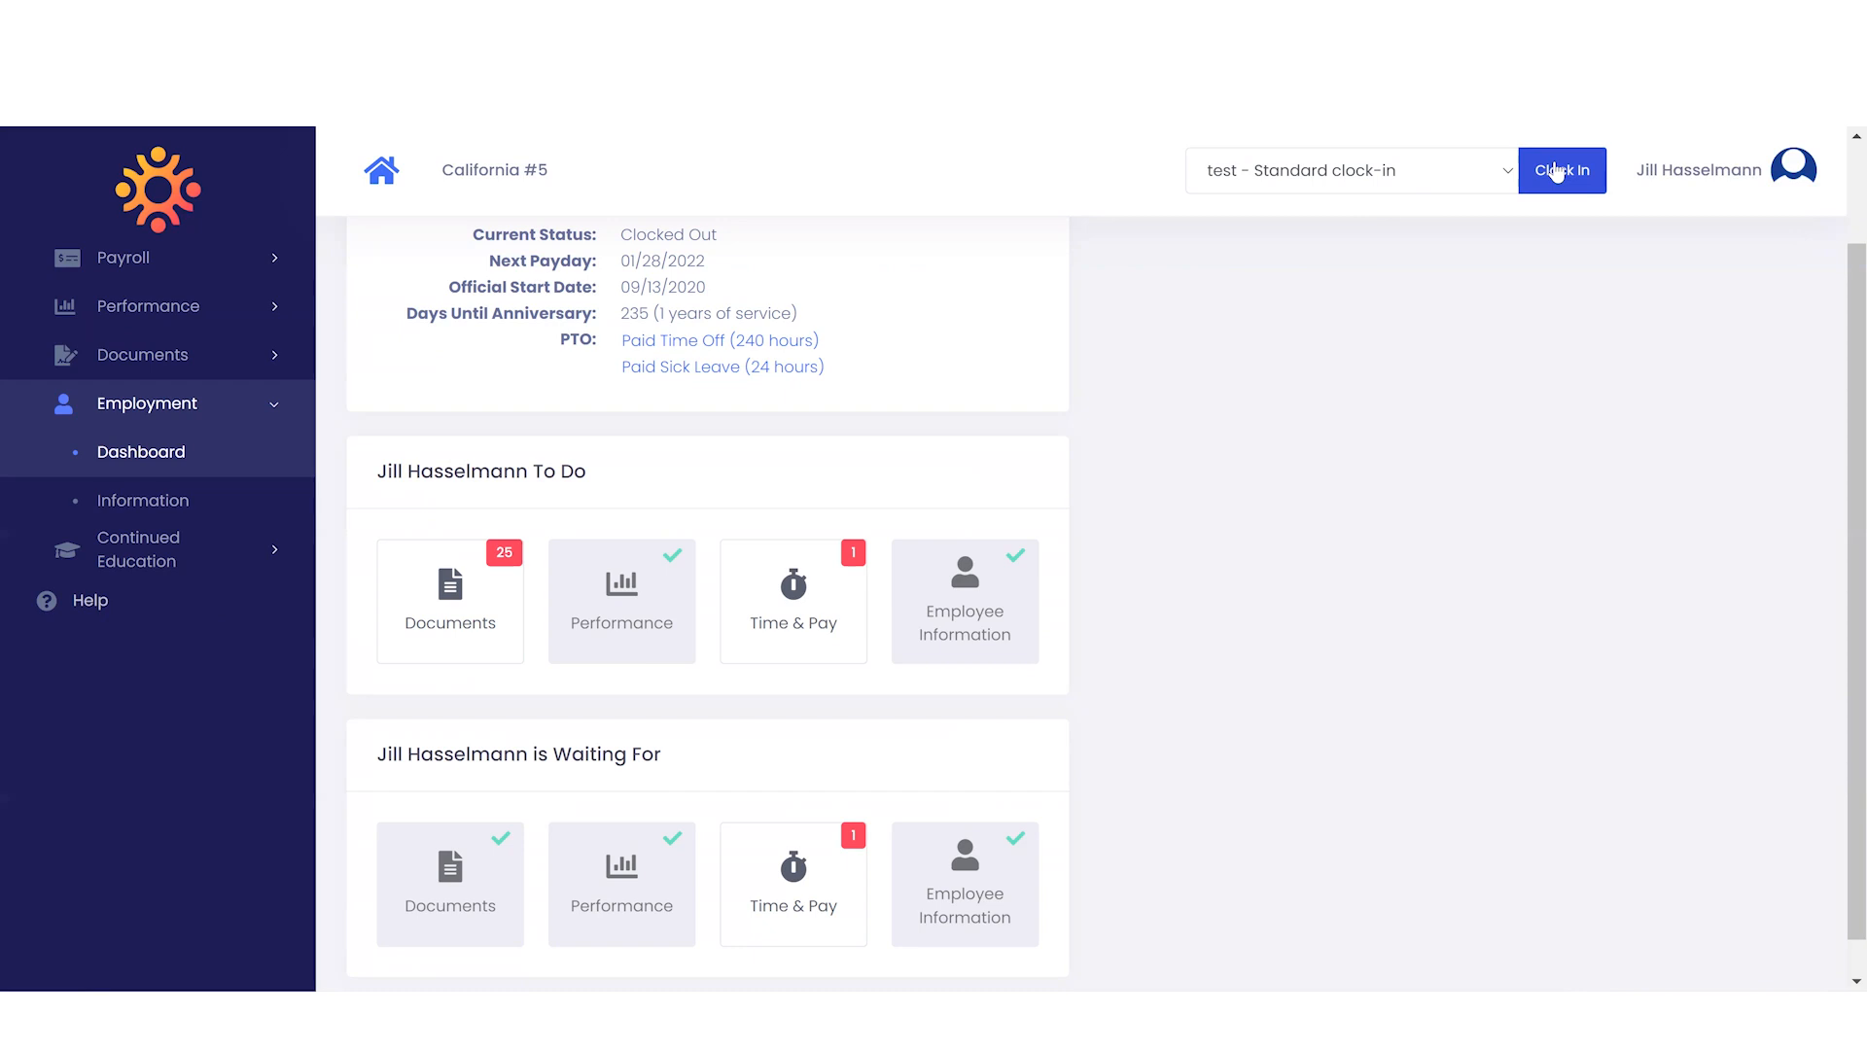
left_click(1556, 172)
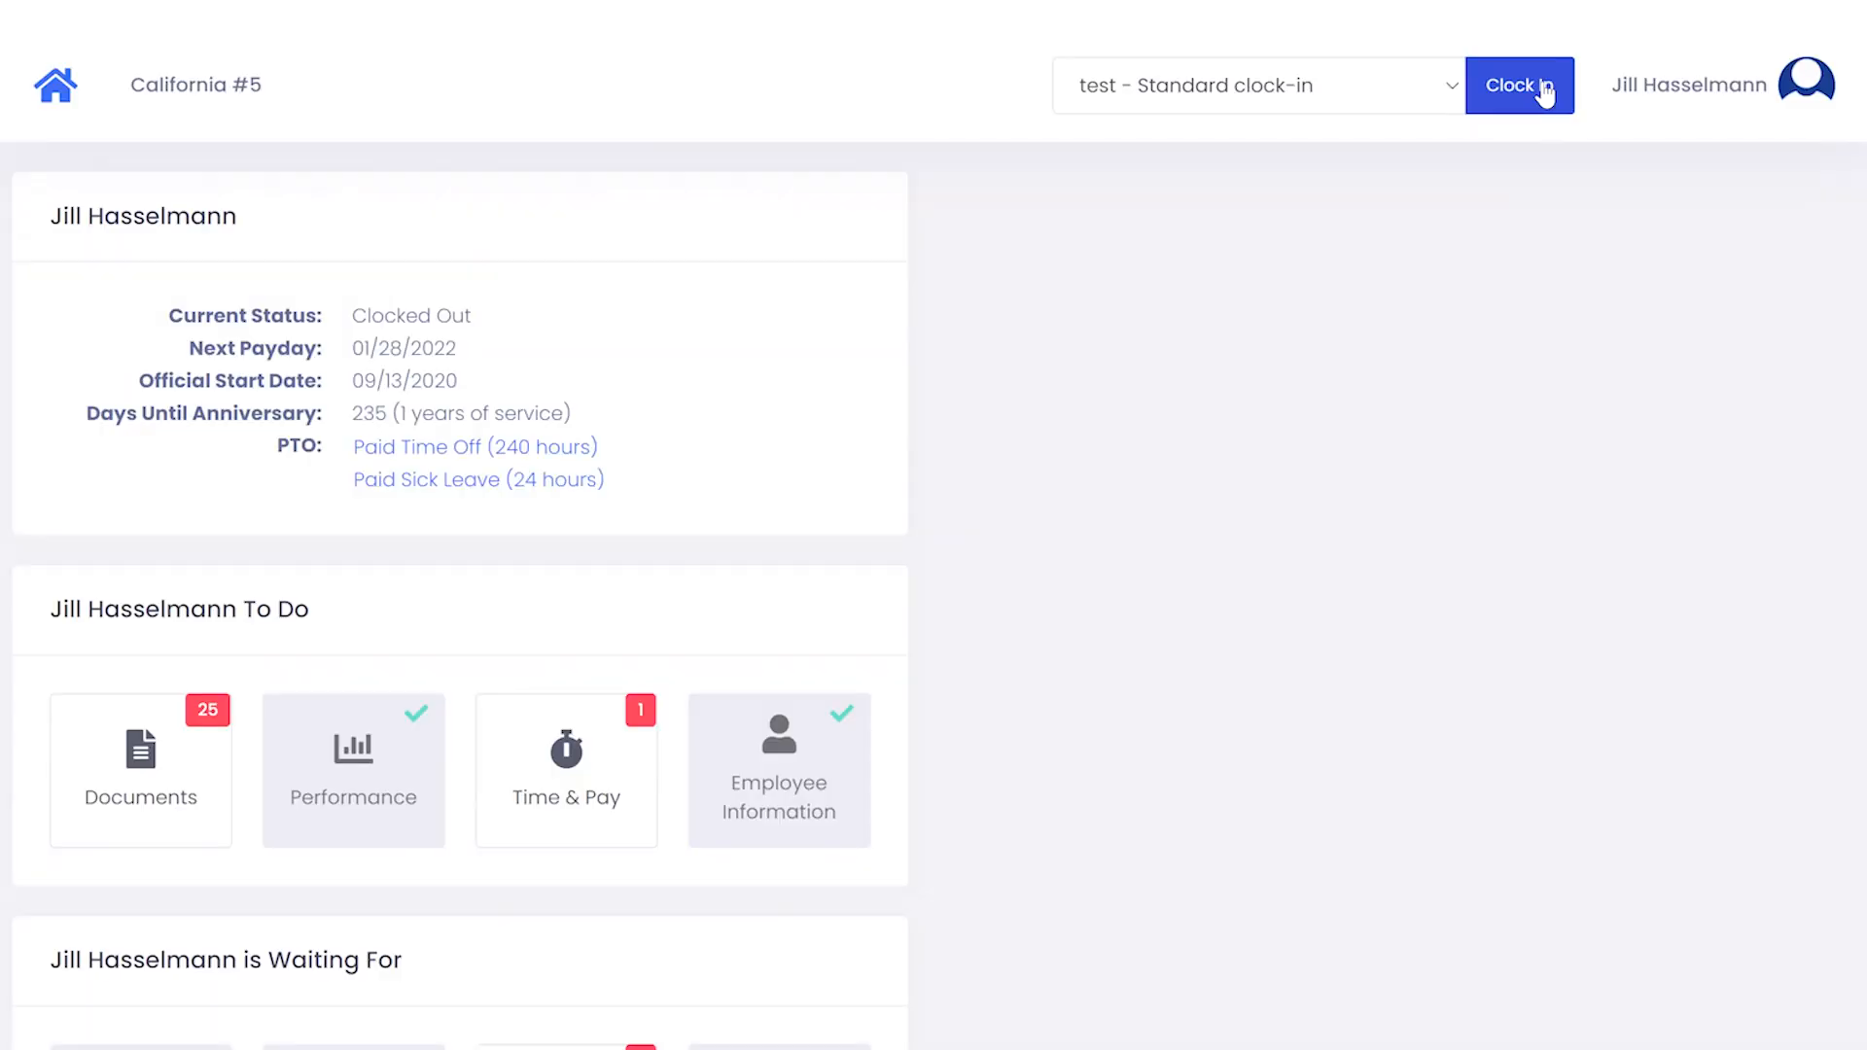
left_click(1541, 85)
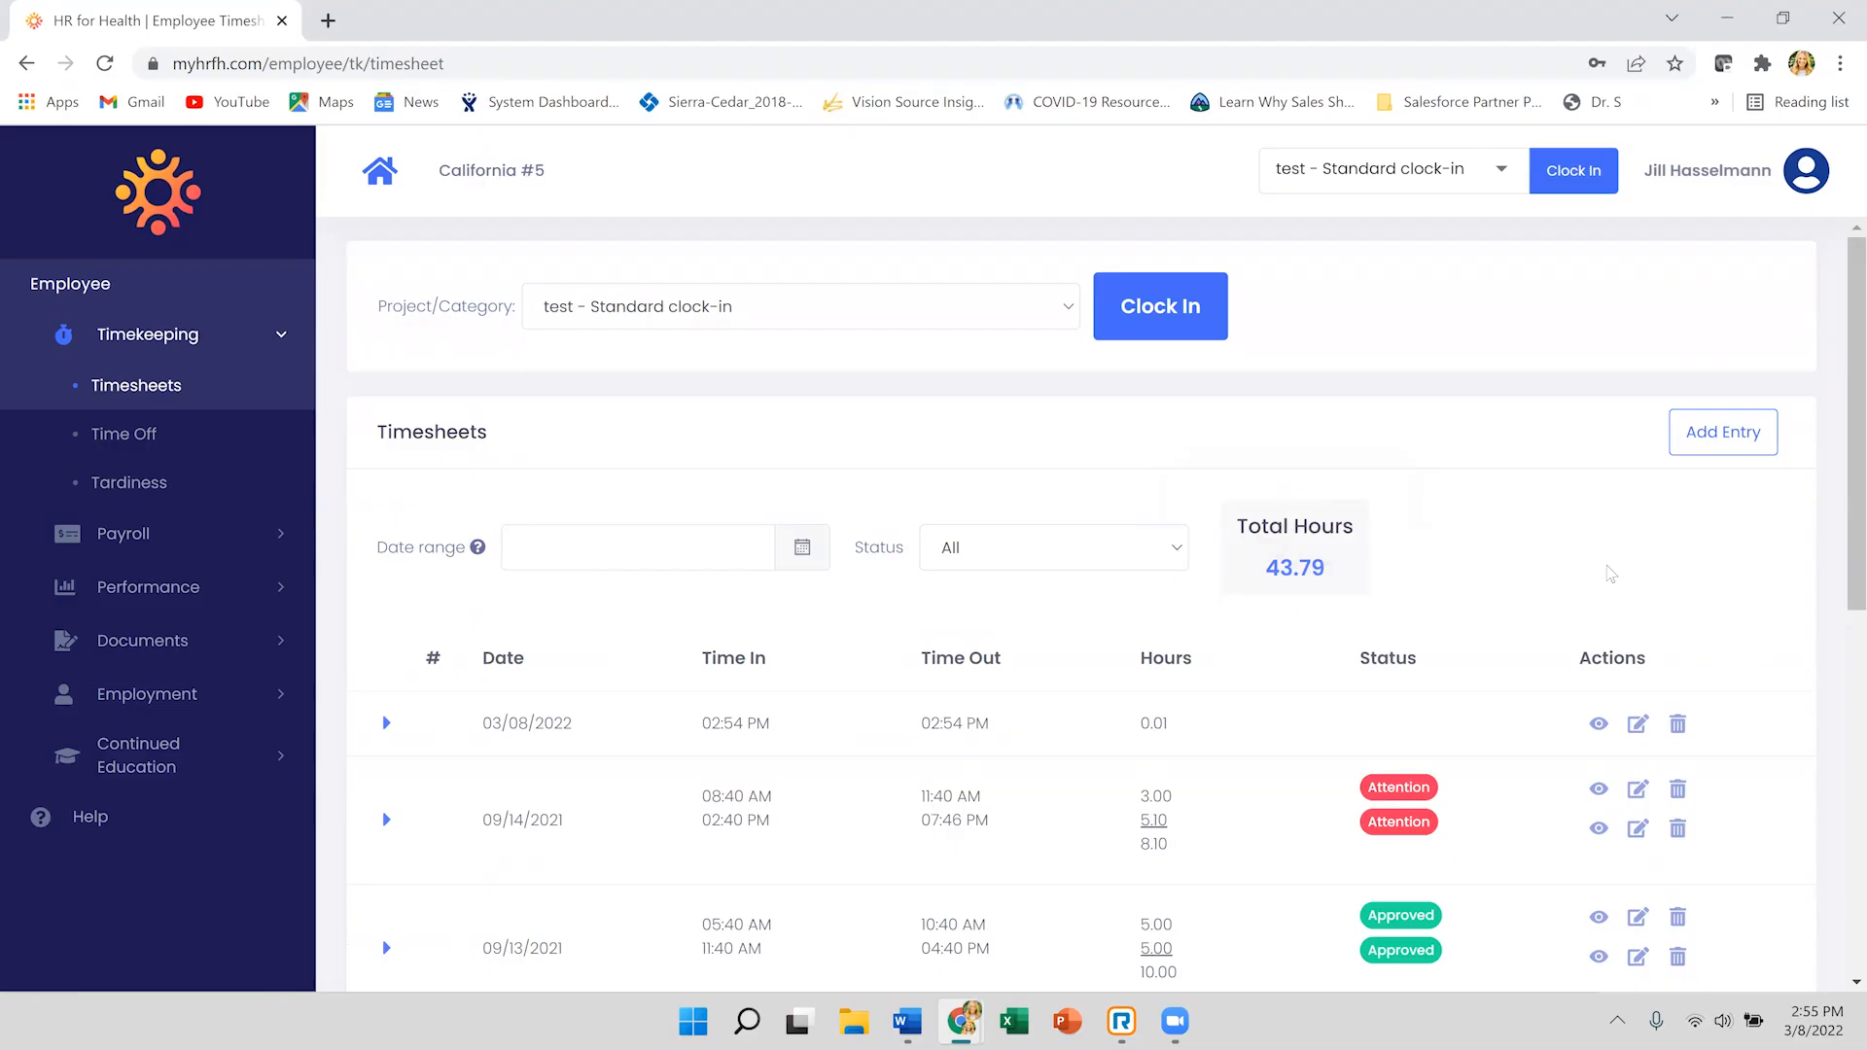
Edit the 03/08/2022 timesheet entry, setting both its time-in and time-out dates to March 7
left_click(1637, 724)
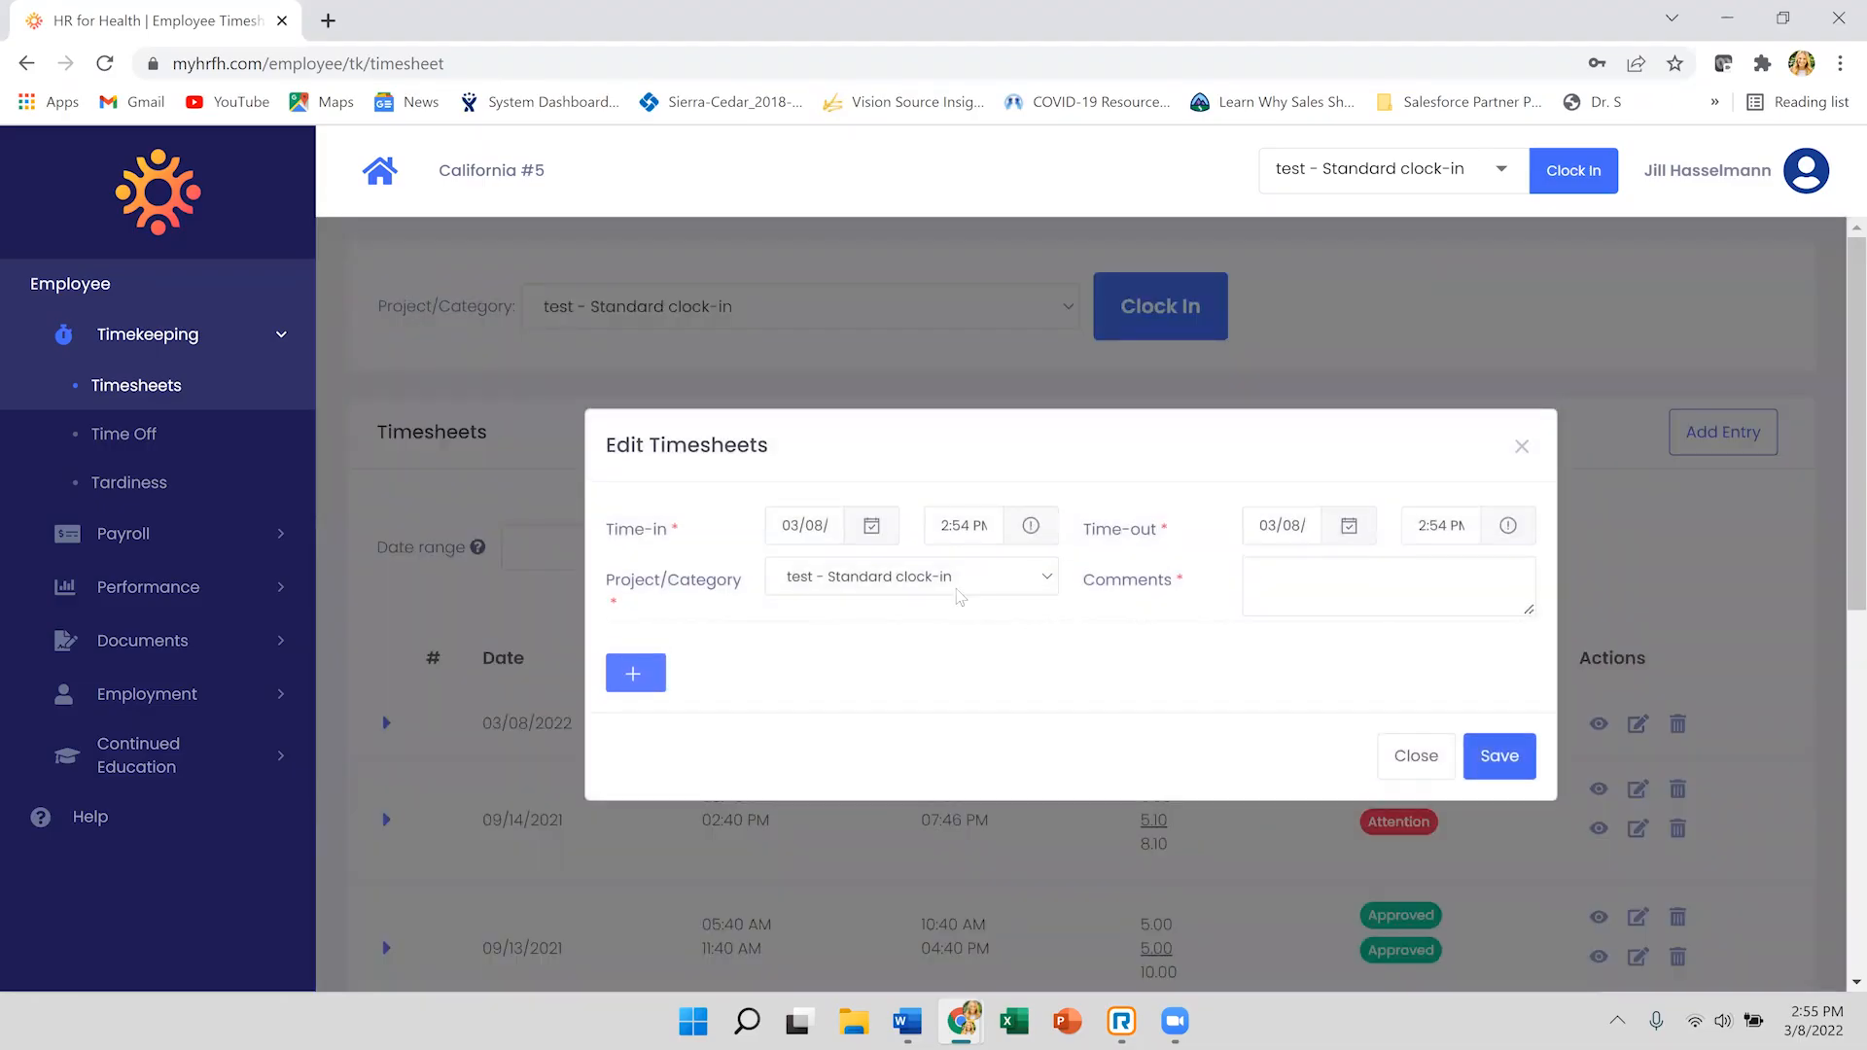
left_click(831, 526)
left_click(839, 680)
left_click(1275, 525)
left_click(1317, 684)
Set the timesheet entry's time-in to 4:54 PM and its time-out to 6:54 PM
left_click(992, 527)
left_click(961, 571)
left_click(960, 572)
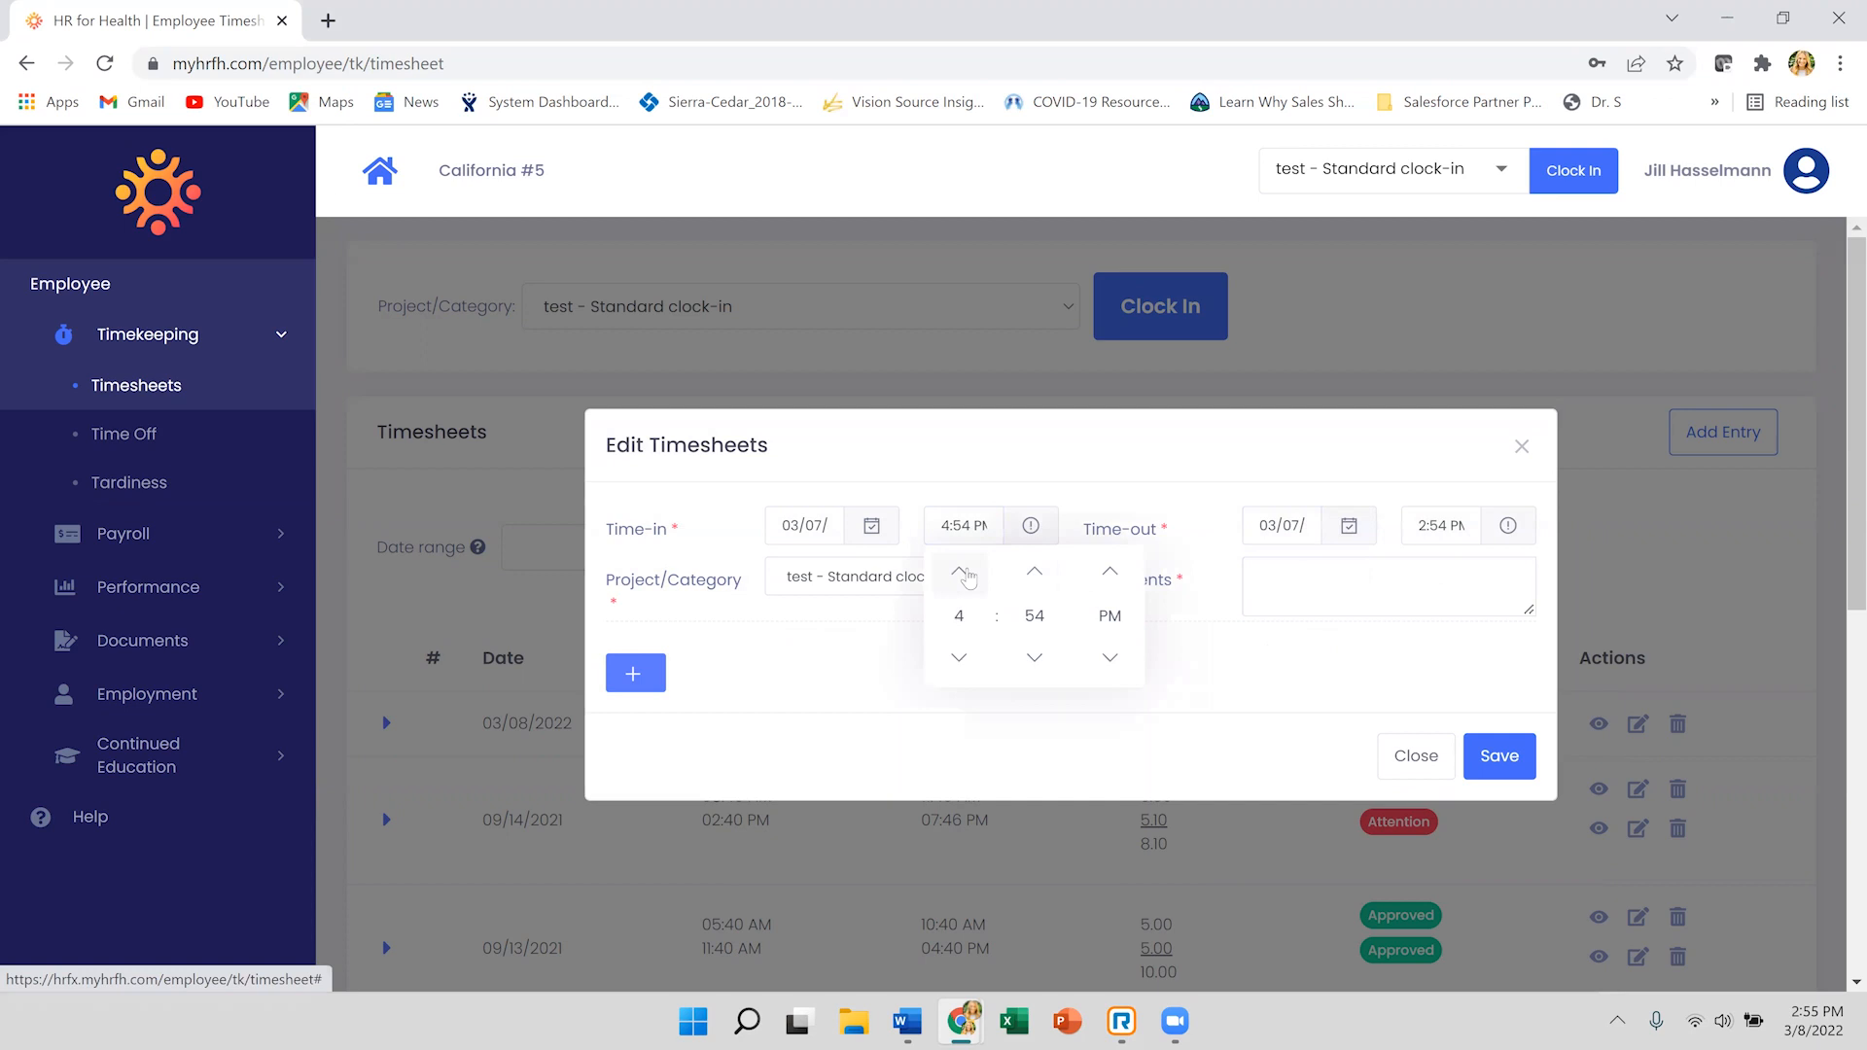
left_click(1446, 532)
left_click(1436, 574)
left_click(1436, 574)
left_click(1436, 573)
left_click(1436, 574)
Add the comment "forgot to clock out" to the timesheet entry and save the changes
left_click(1345, 599)
type("forgot to clock out")
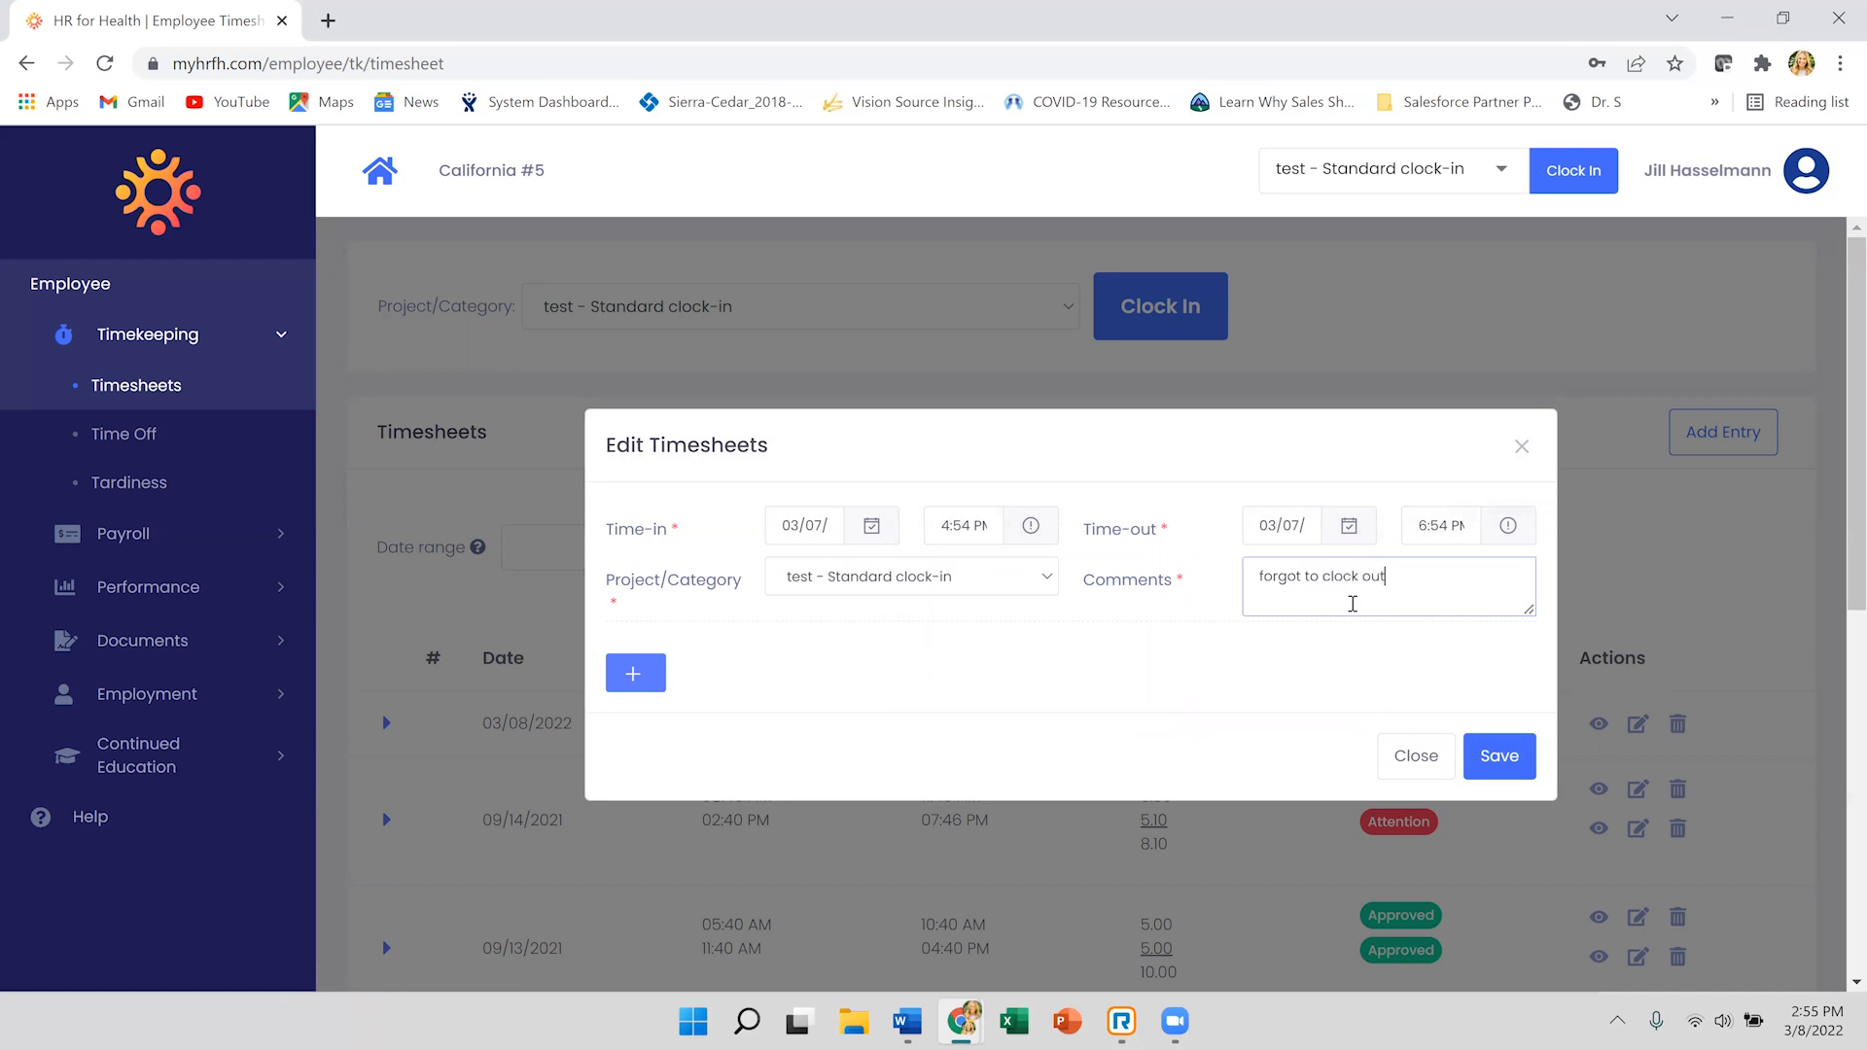
left_click(1491, 766)
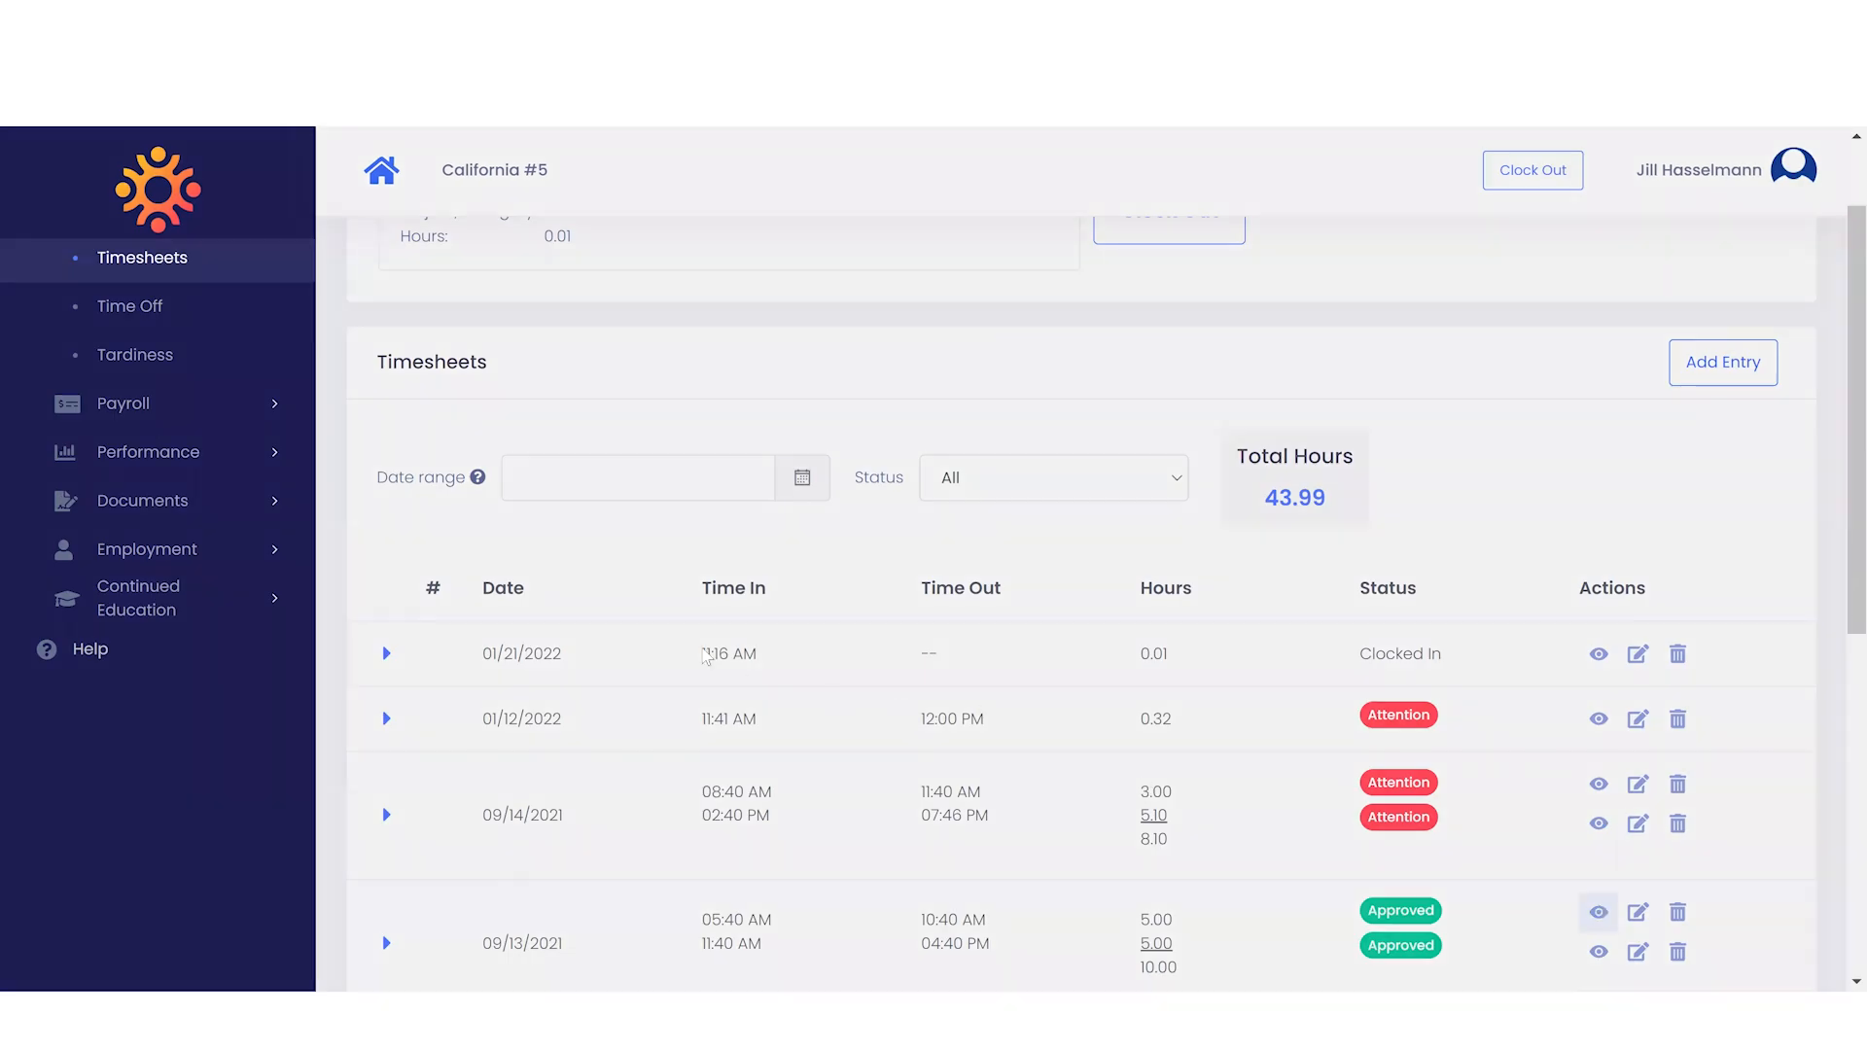
View the modification history of the first approved 09/13/2021 timesheet entry, including the approval's before and after details, and close it
left_click(1599, 912)
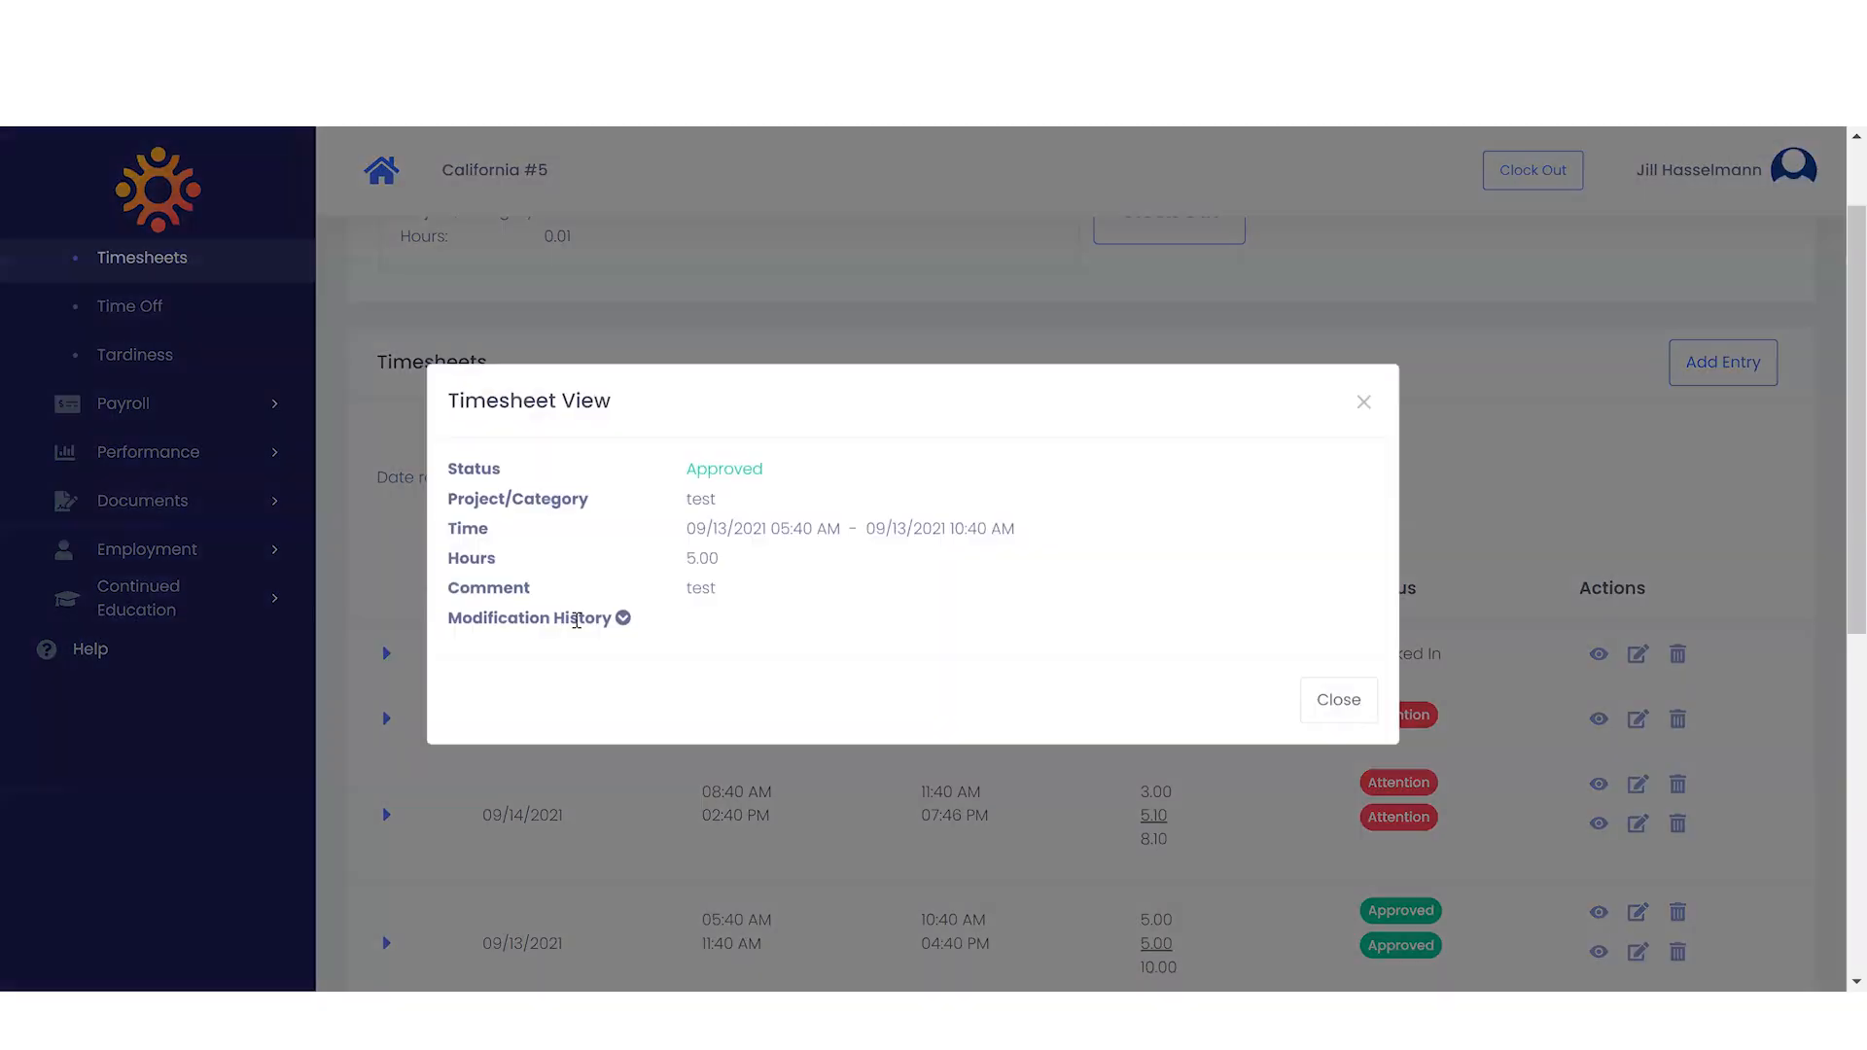
left_click(621, 613)
mouse_move(841, 687)
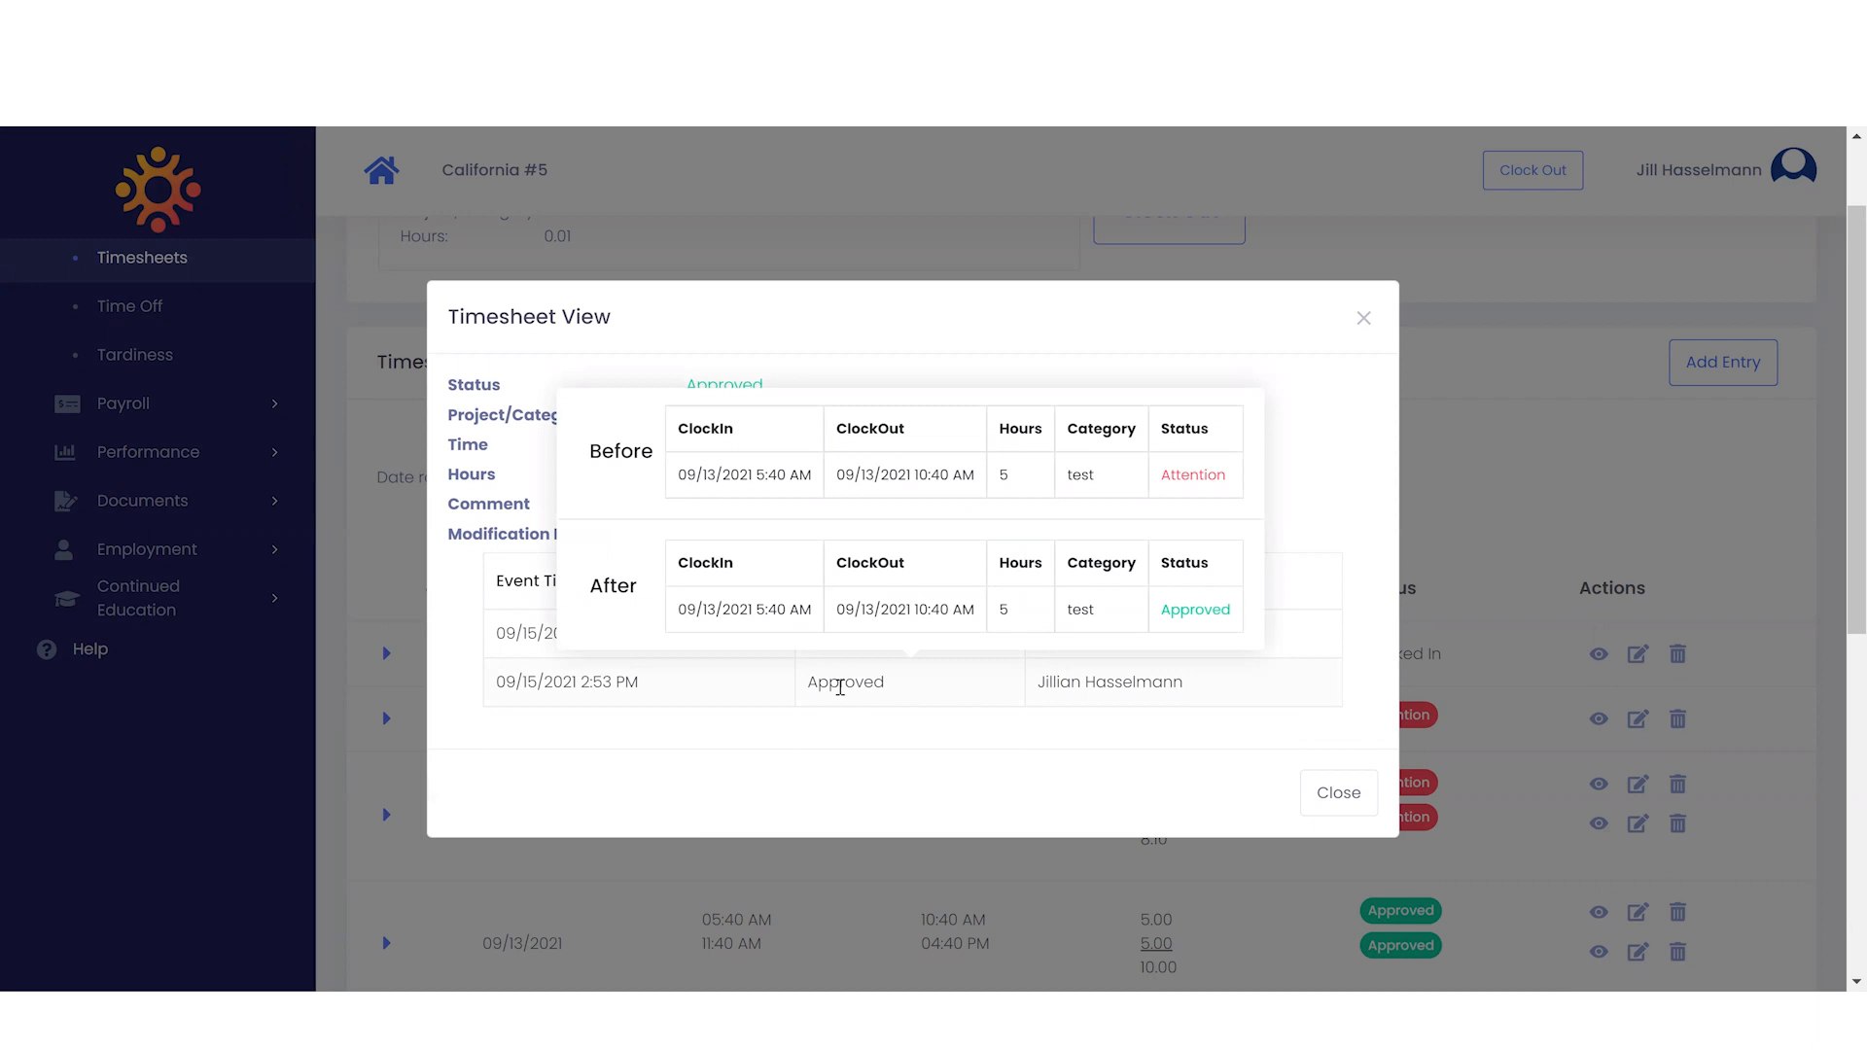
left_click(1363, 318)
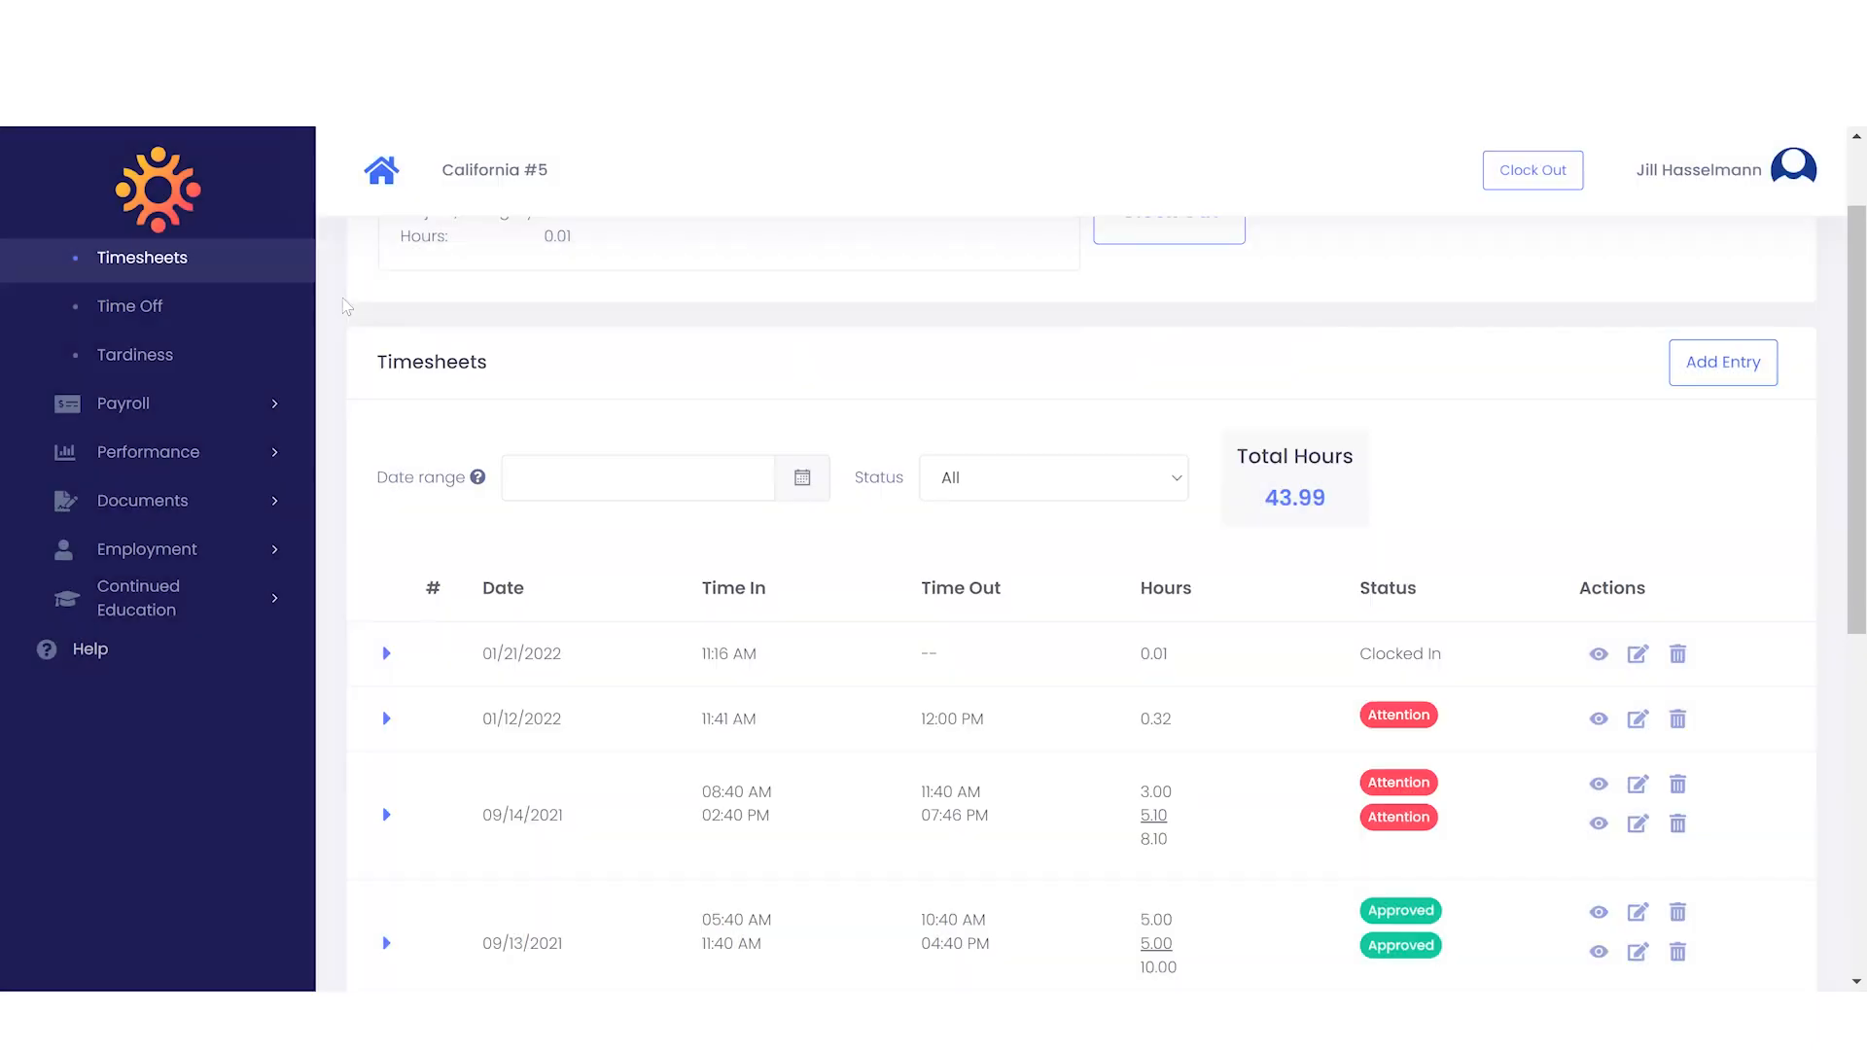
View the employee Time Off page and look through the tardiness and payroll options
left_click(263, 309)
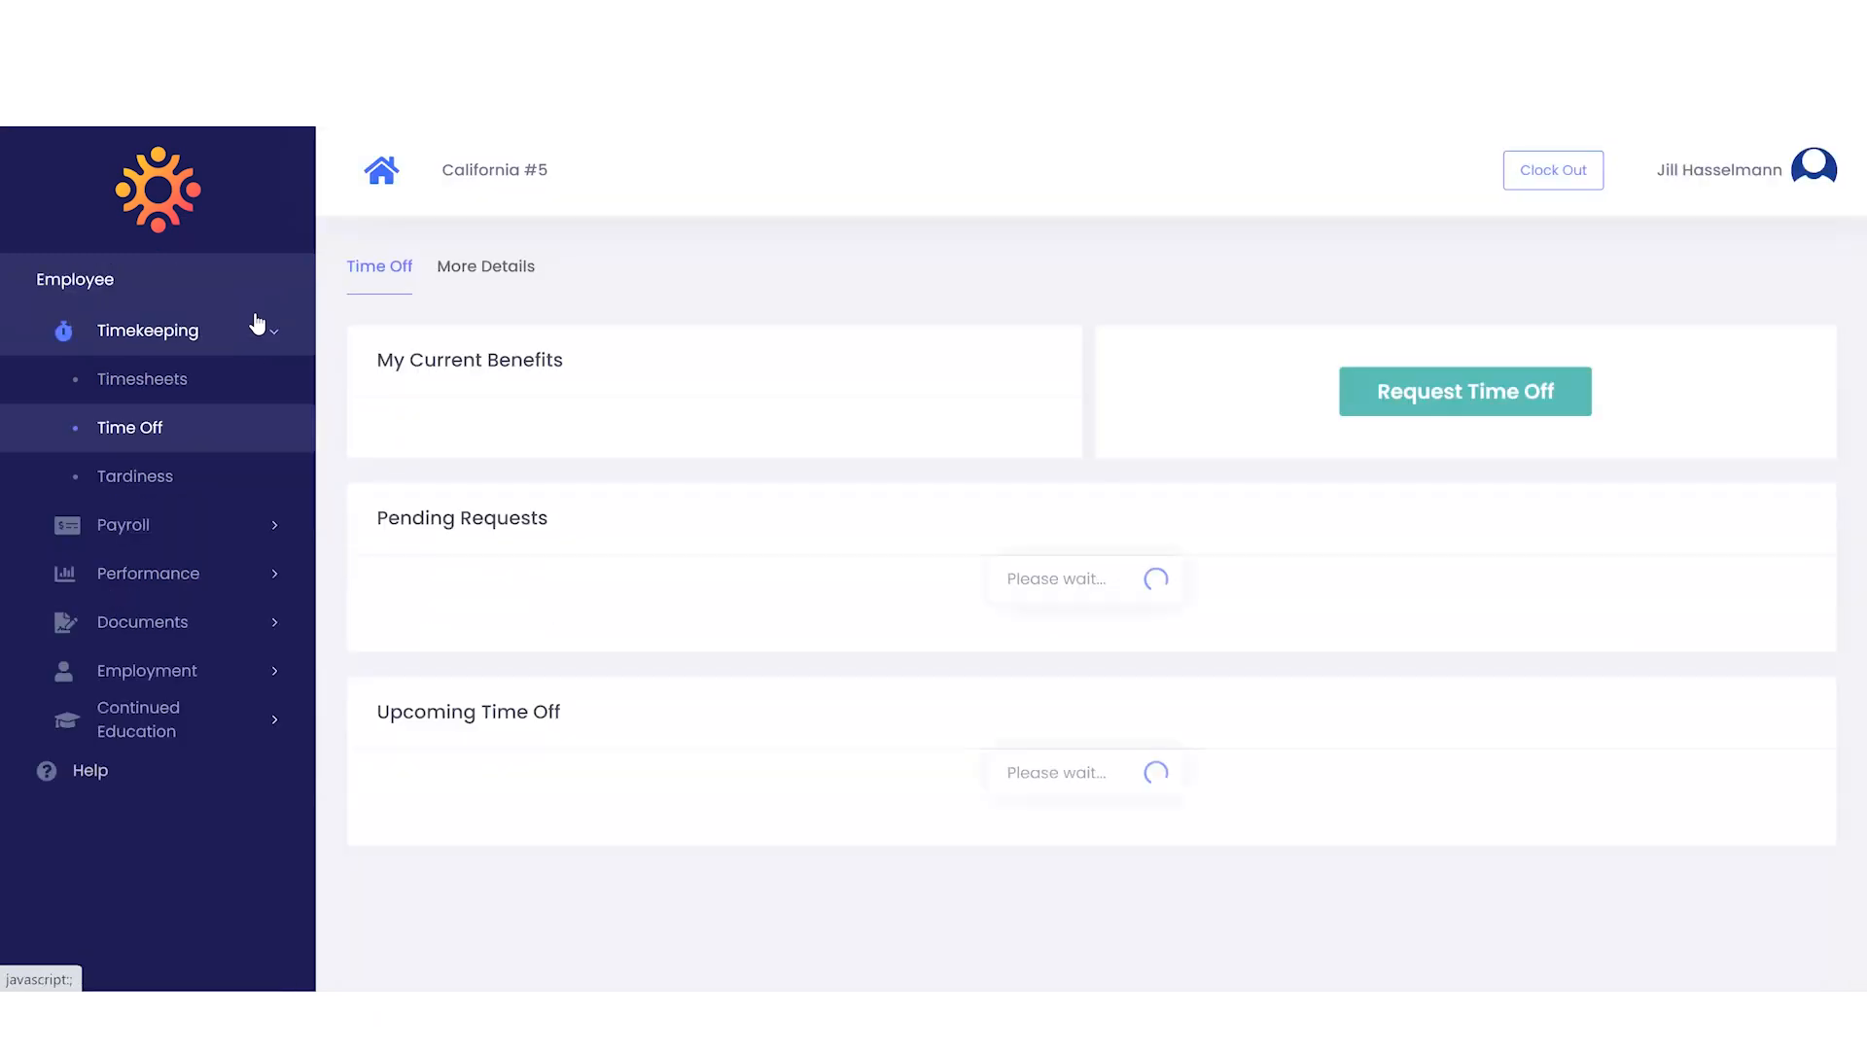
left_click(175, 488)
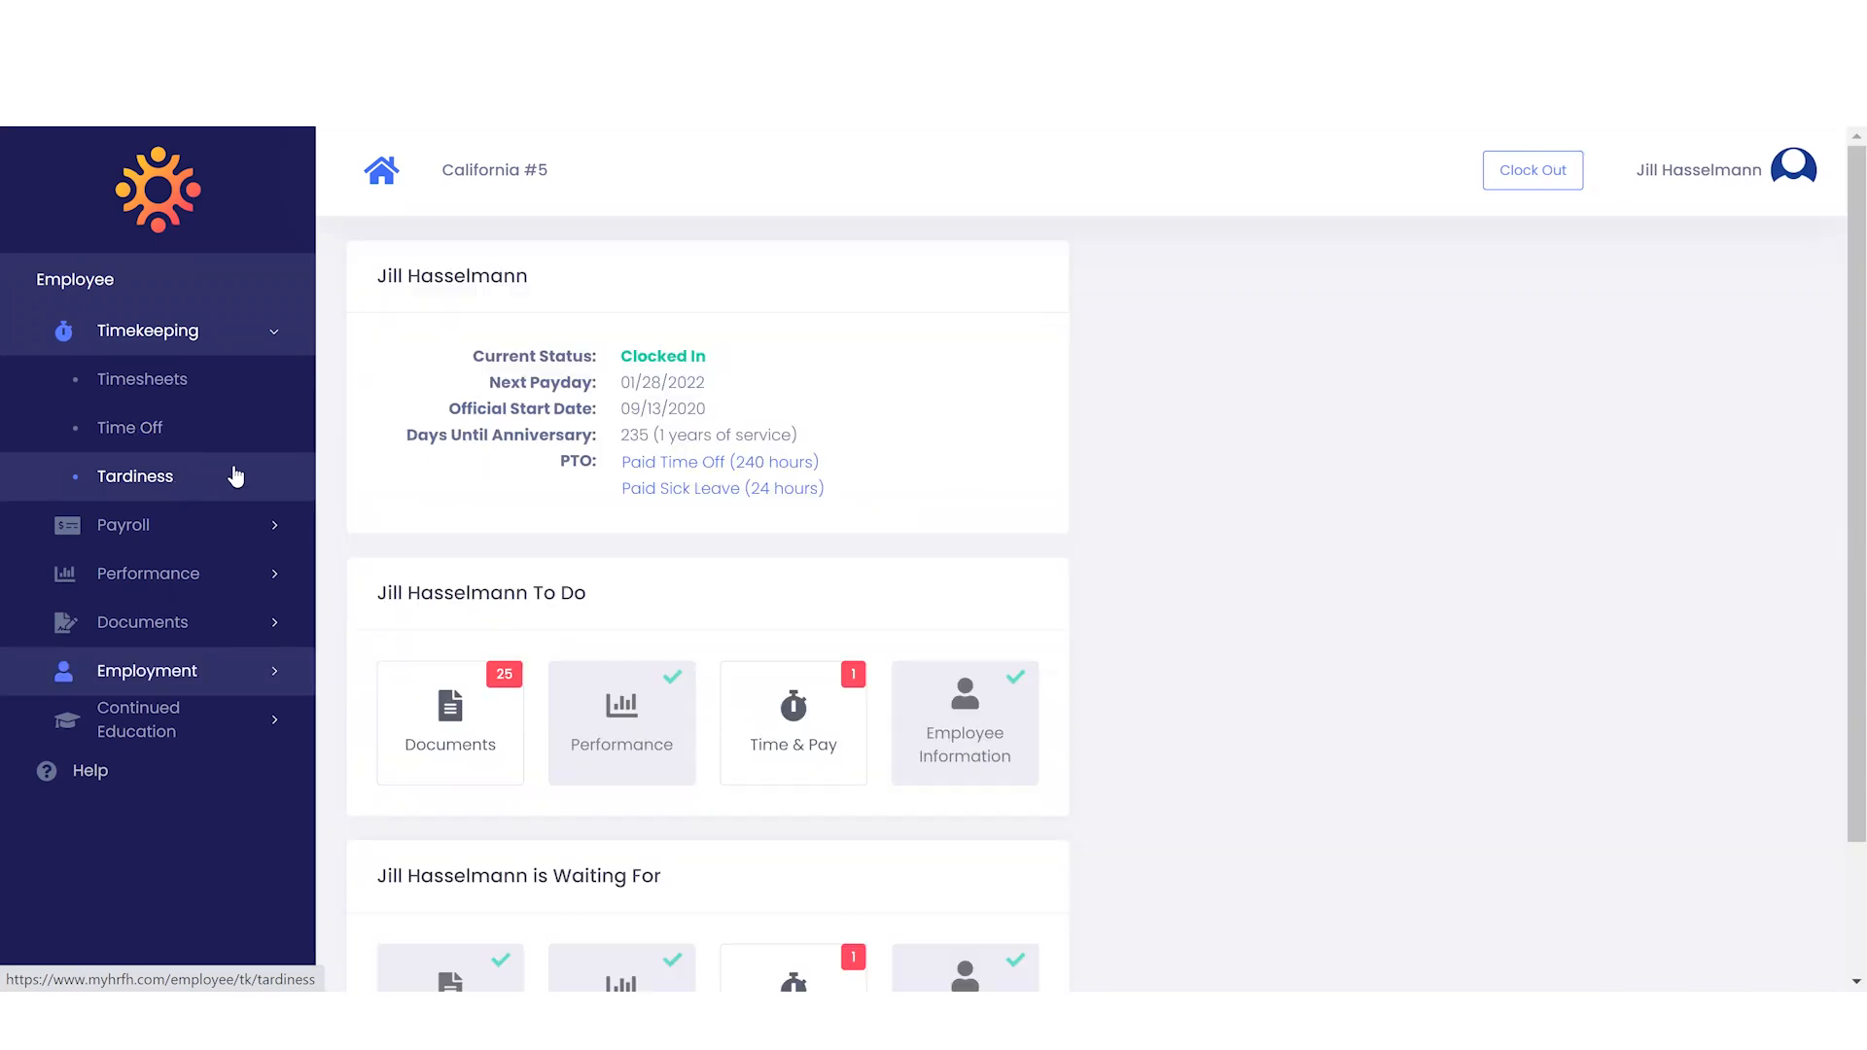
left_click(213, 533)
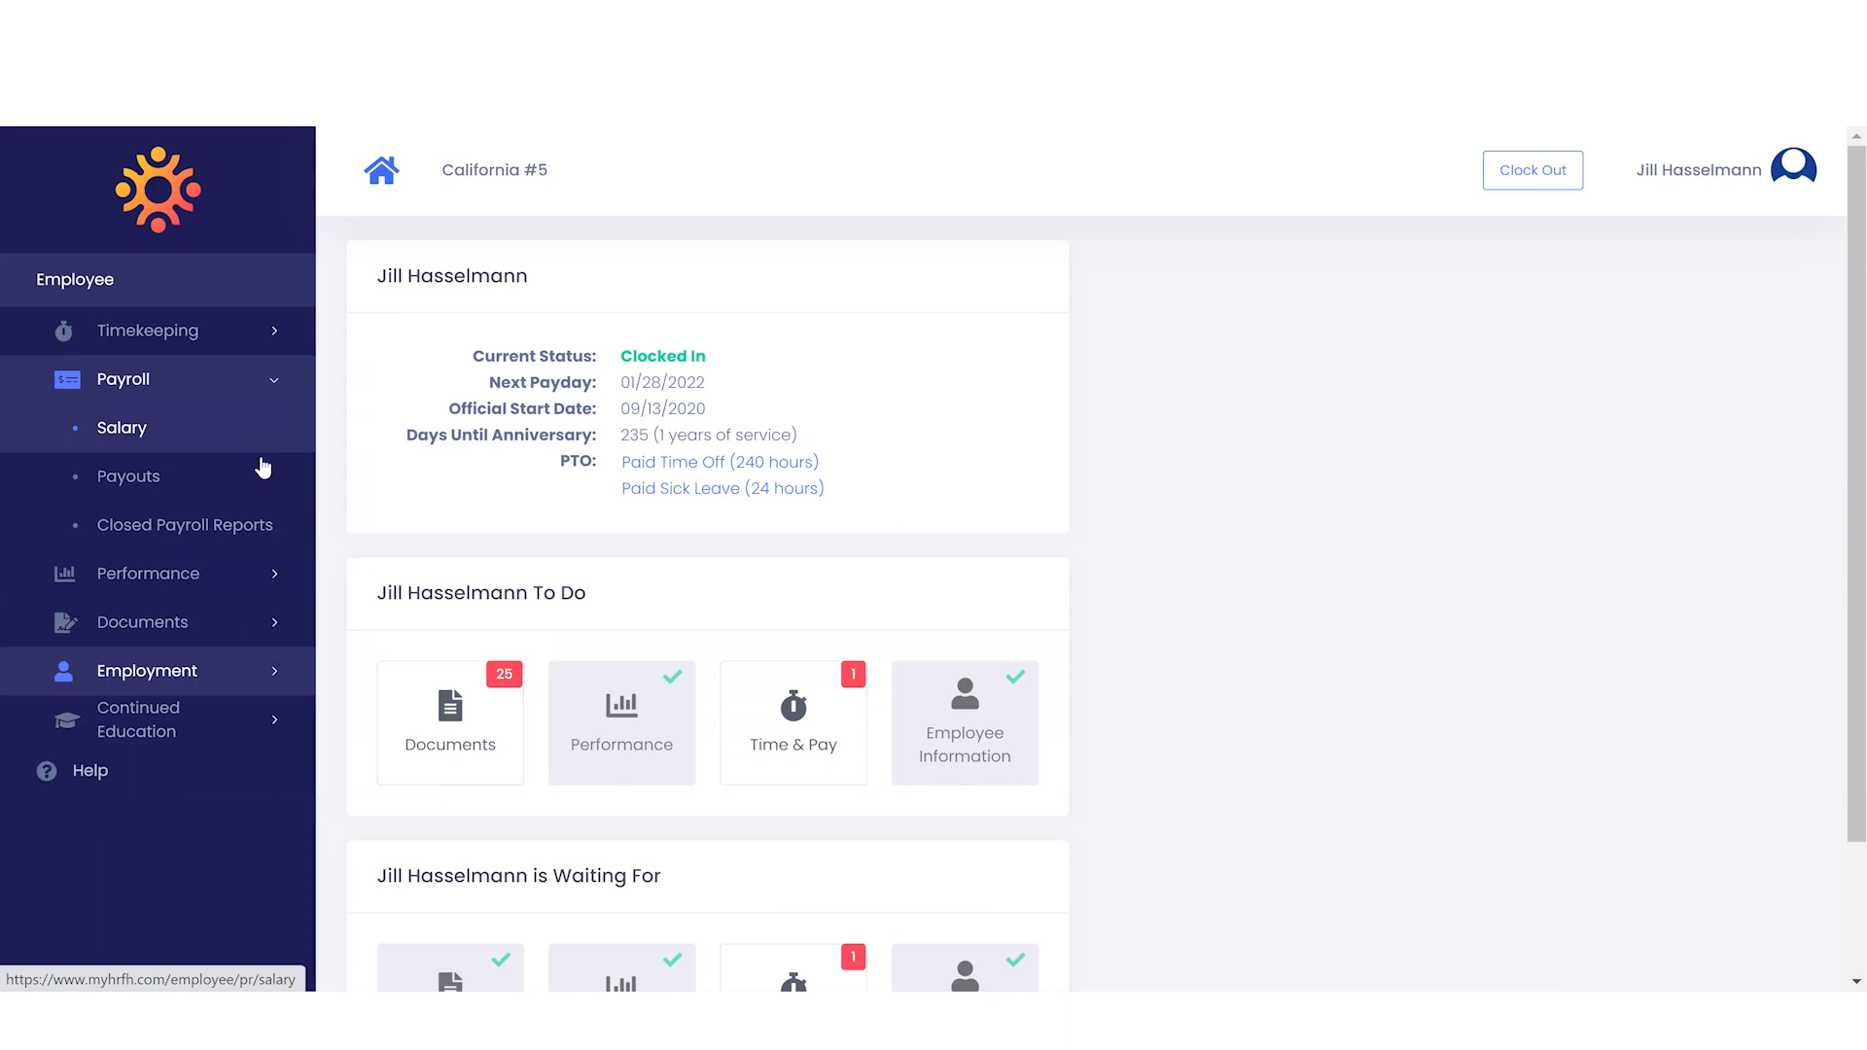
Open the employee performance reviews and examine the questions in the annual review form
left_click(240, 573)
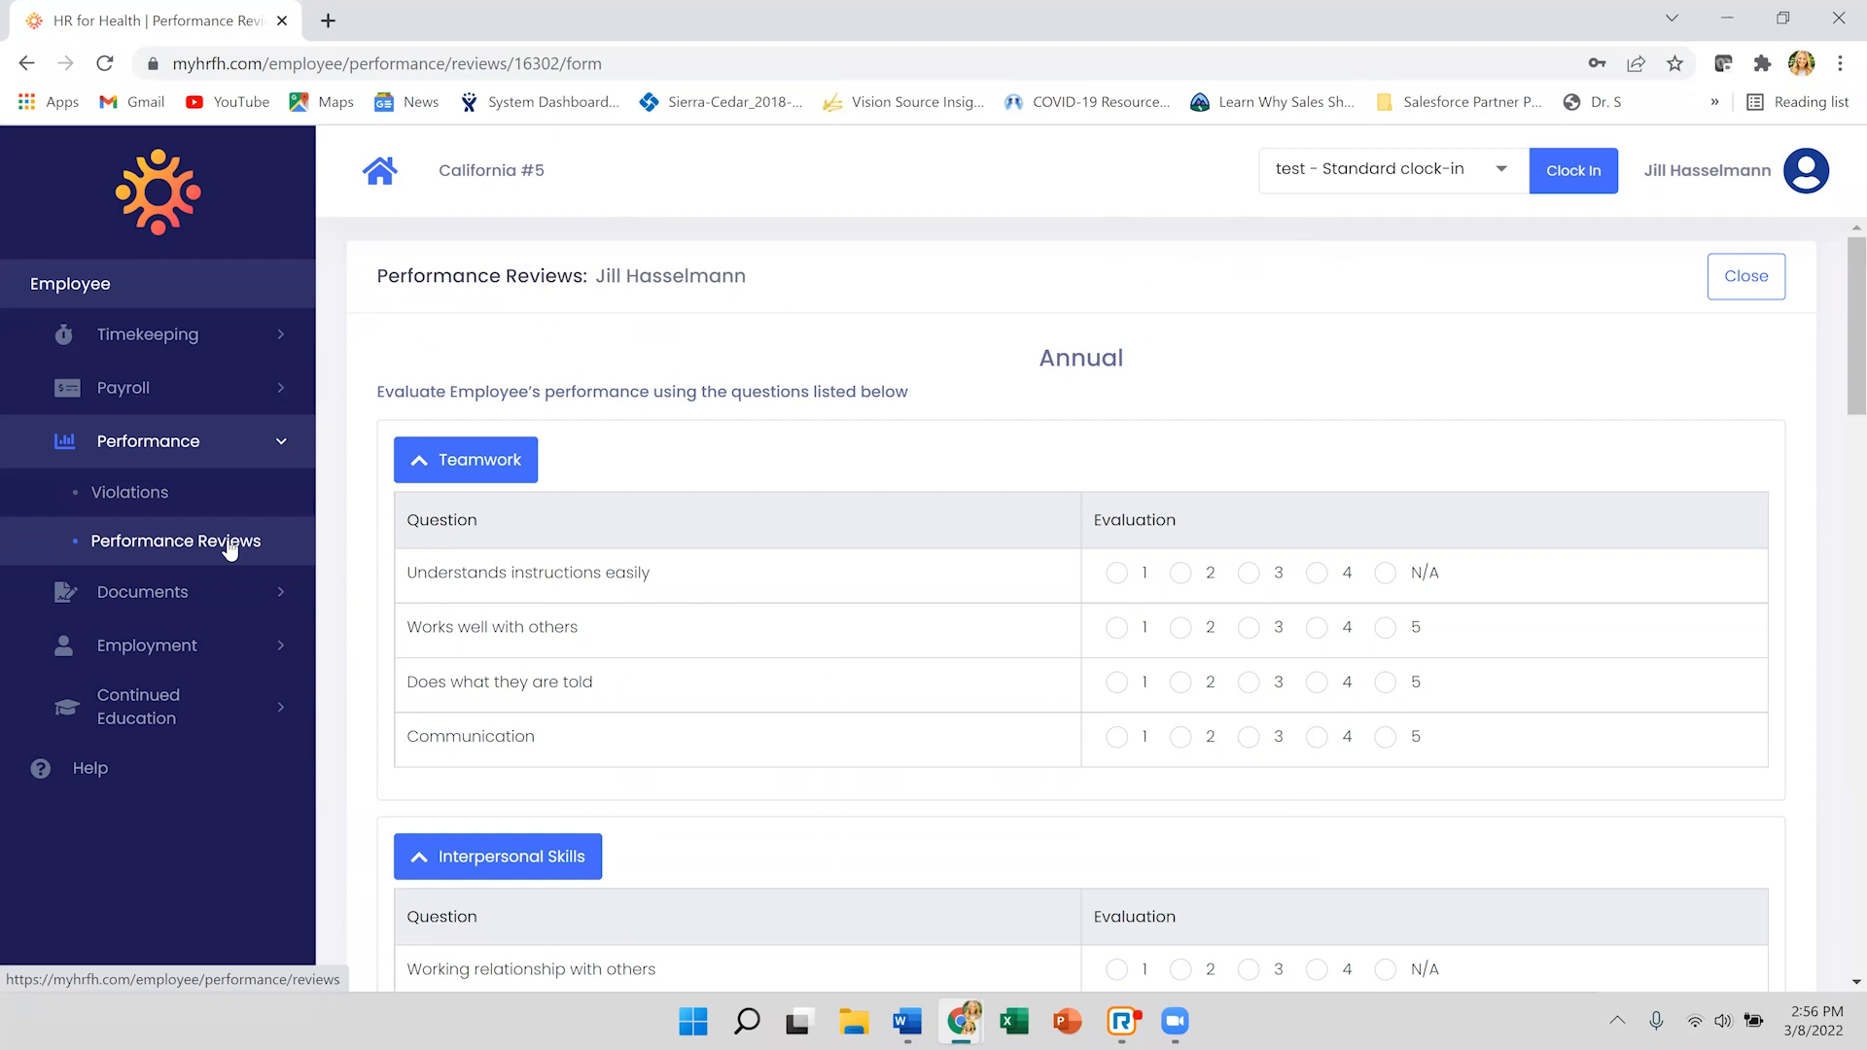
left_click(230, 550)
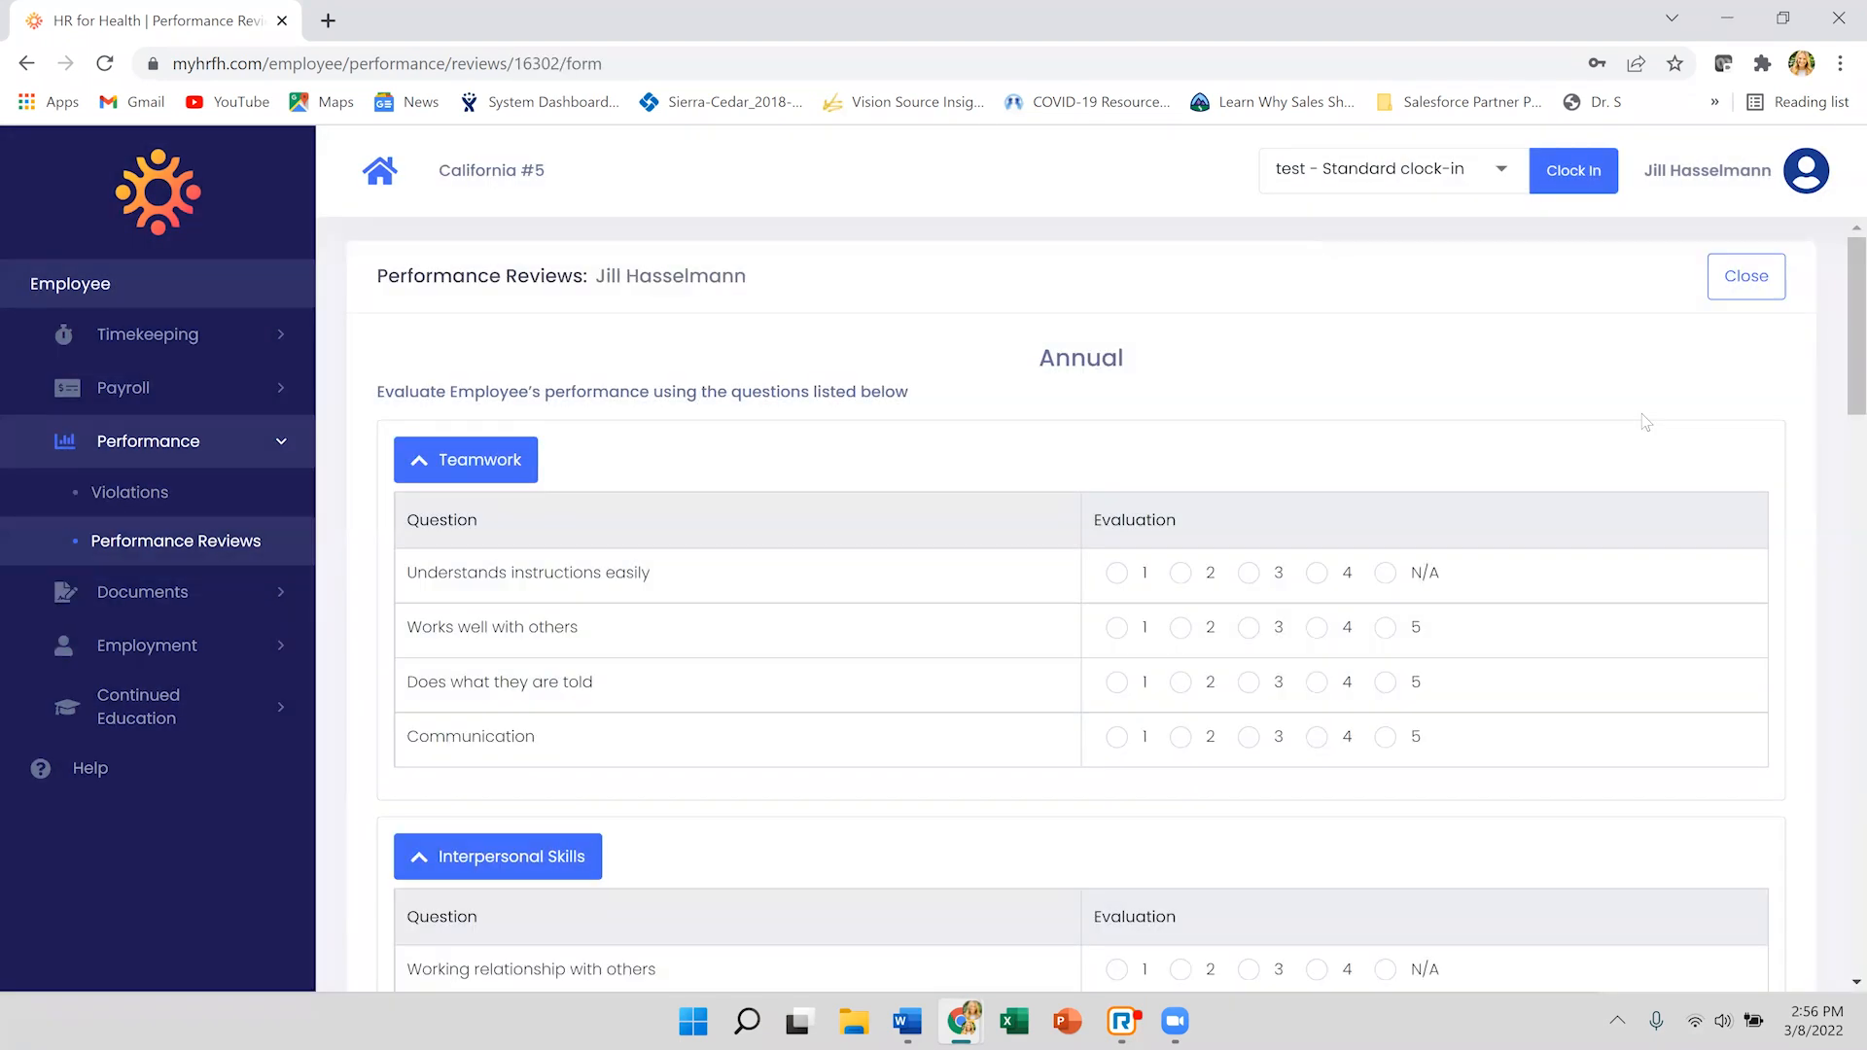
scroll(1645, 421, "down", 1)
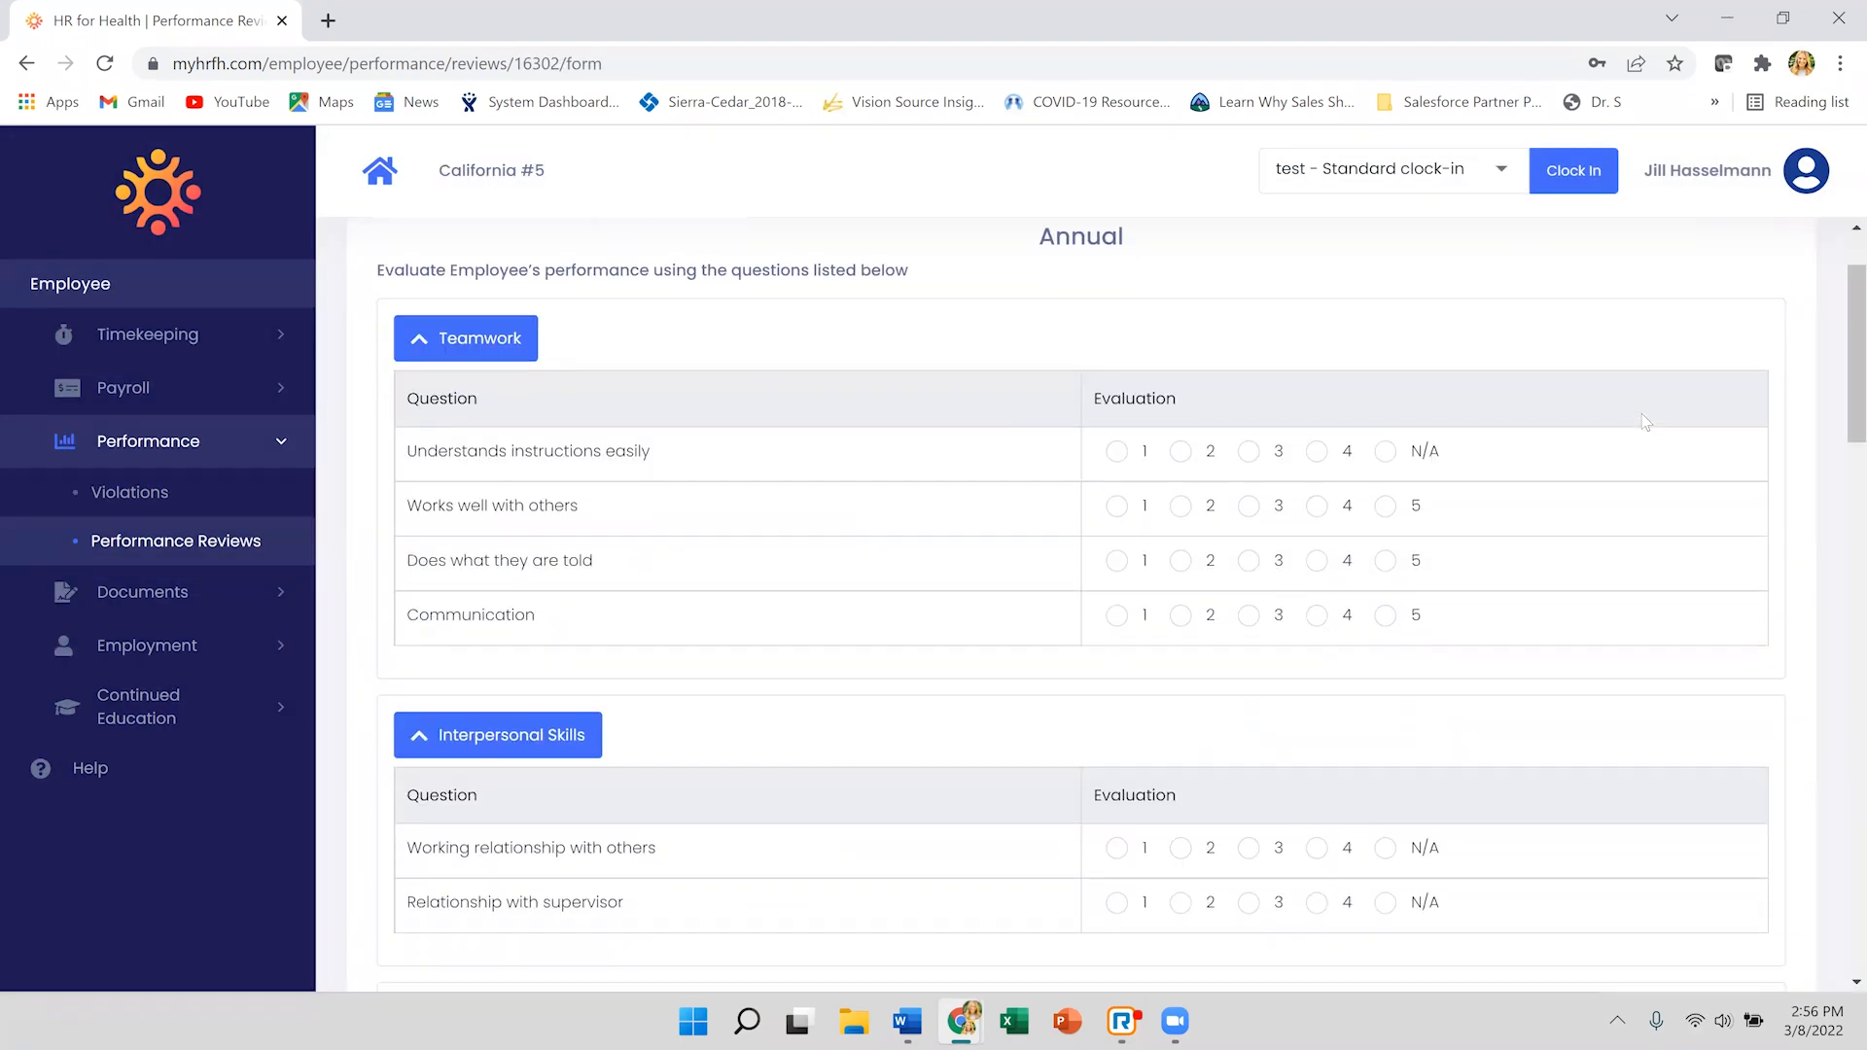
scroll(1645, 421, "down", 1)
scroll(1645, 421, "down", 1)
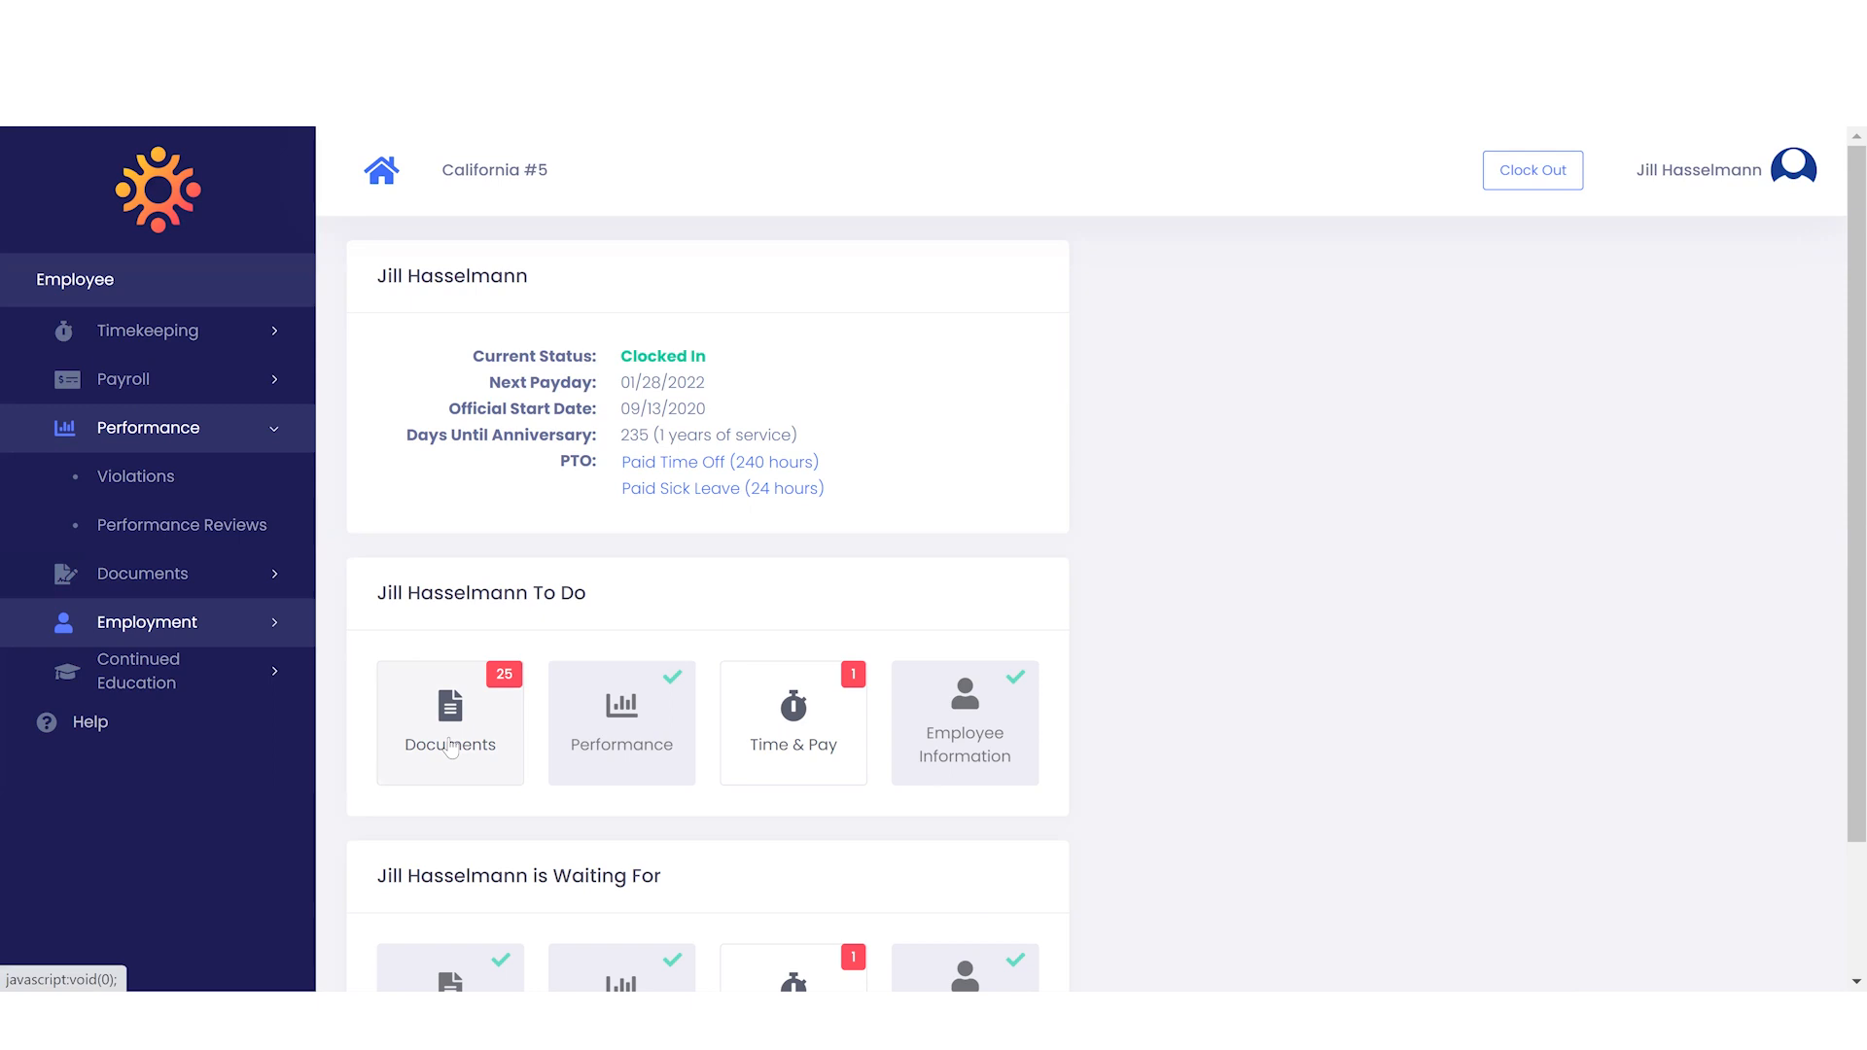
Open the Emergency Information document awaiting signature, accept the Adobe terms and review its fields through the end of page 2
left_click(450, 747)
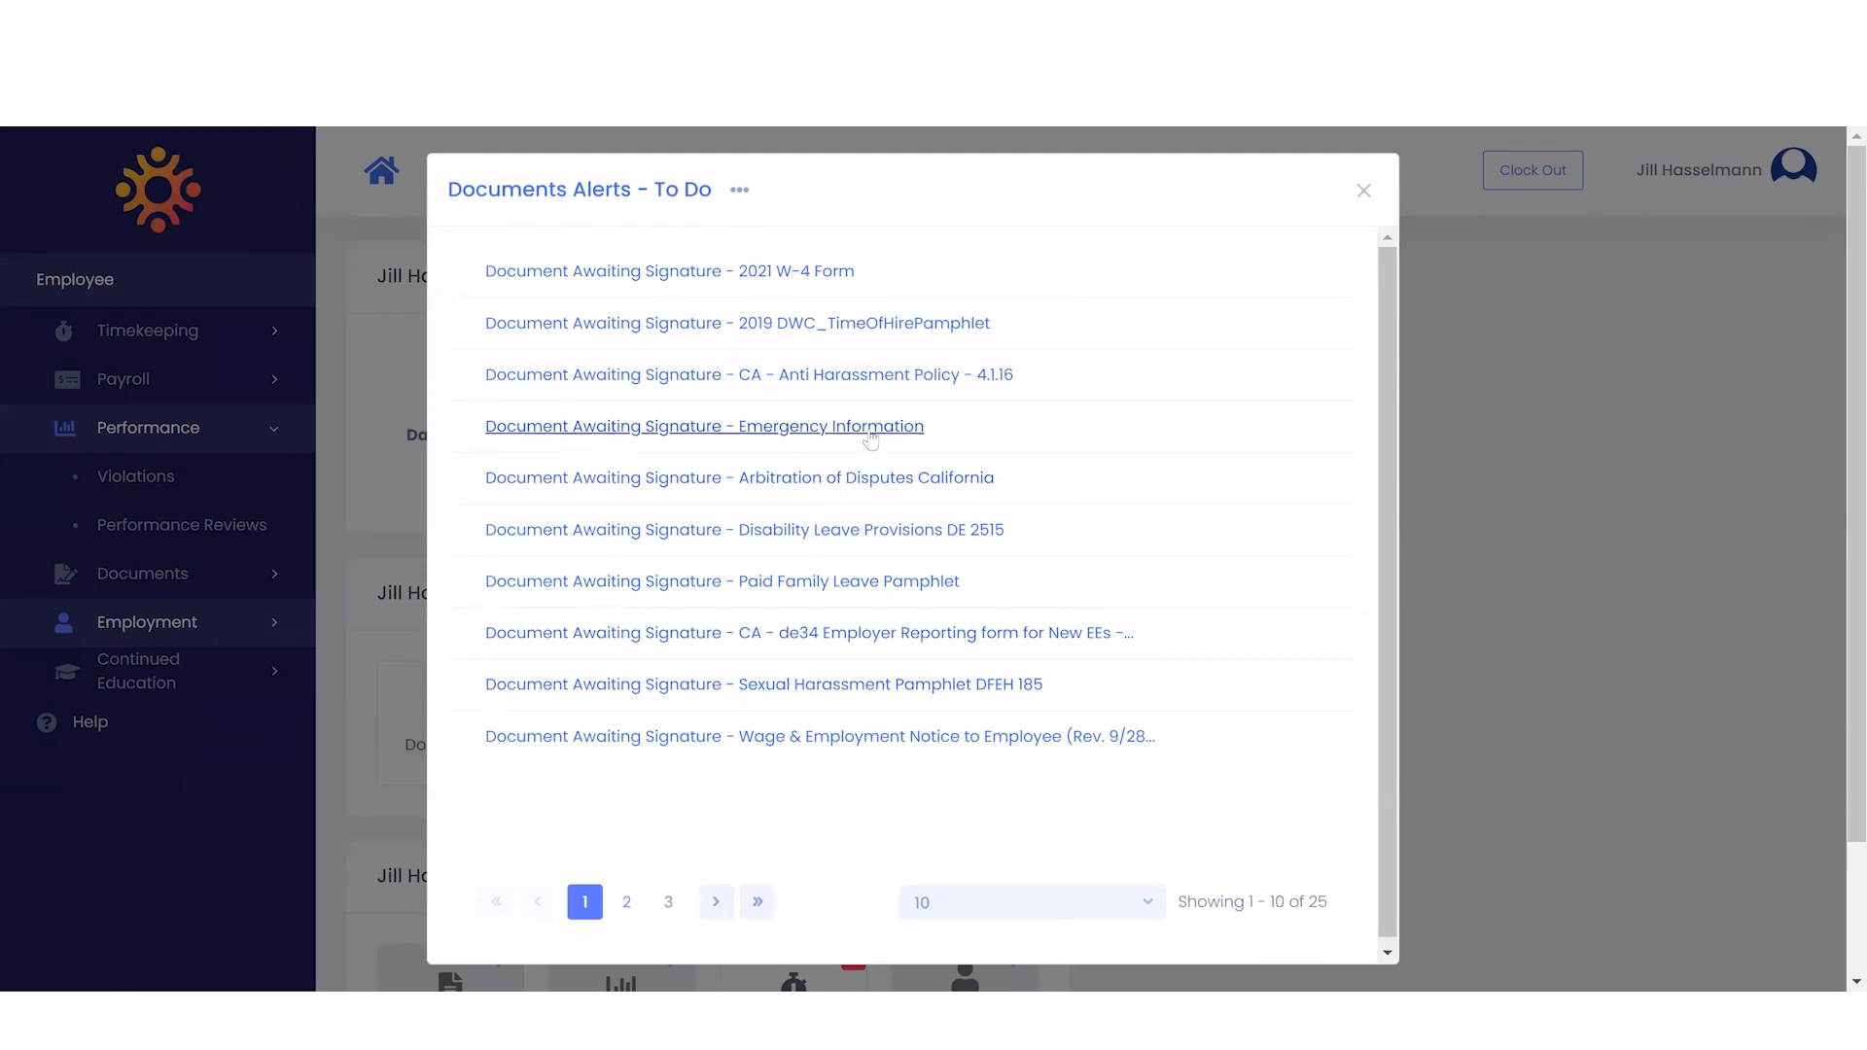
left_click(870, 428)
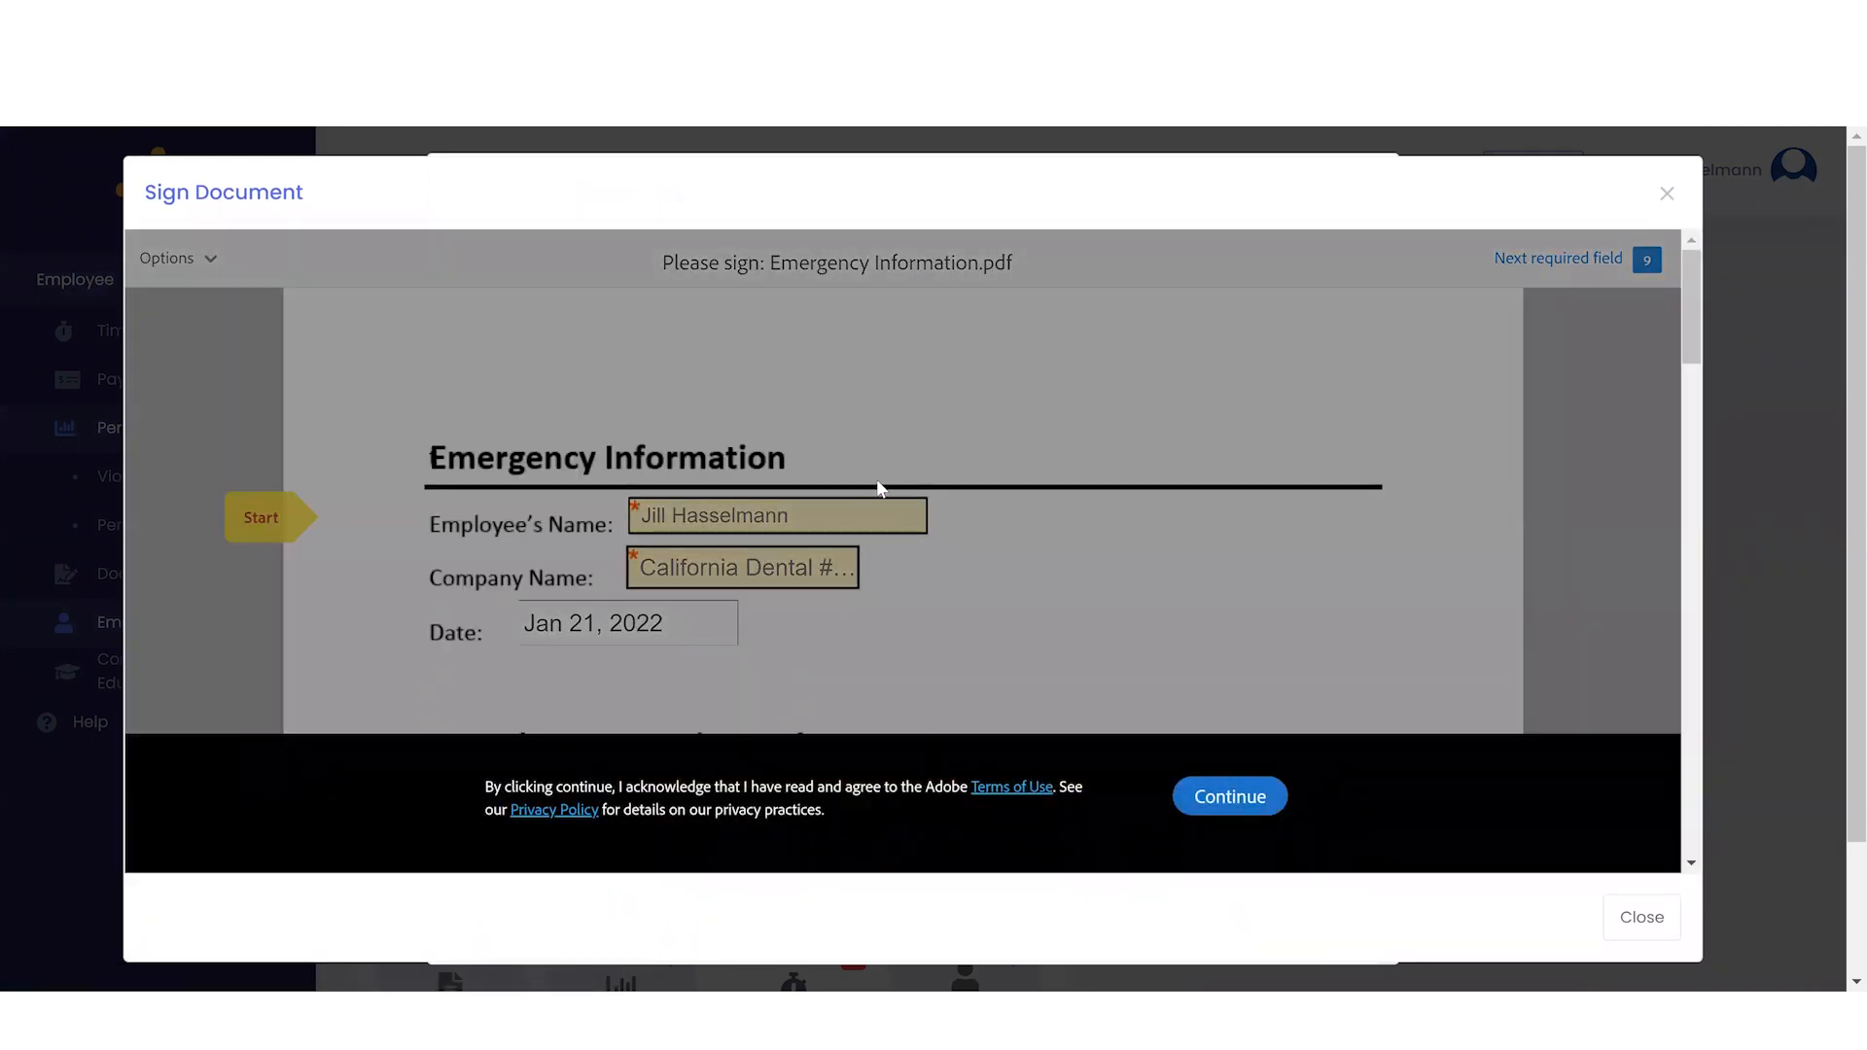
left_click(1230, 799)
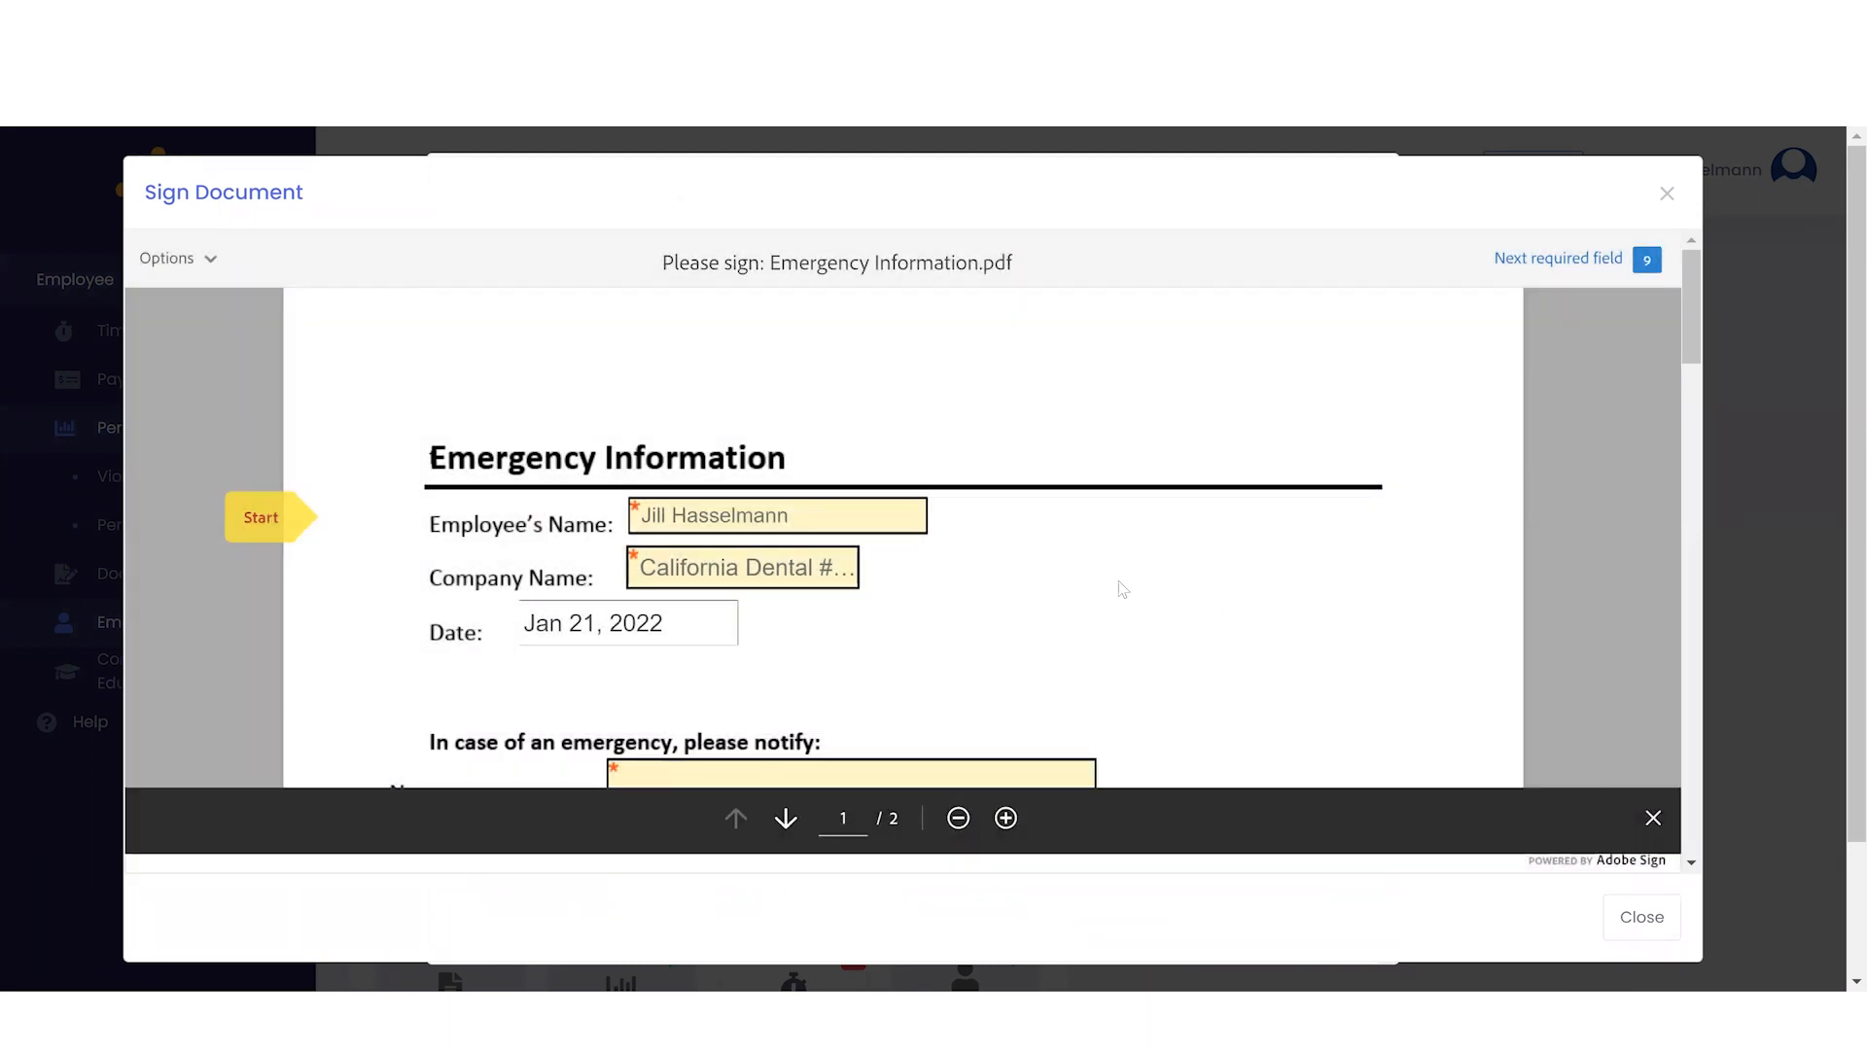
scroll(1105, 587, "down", 6)
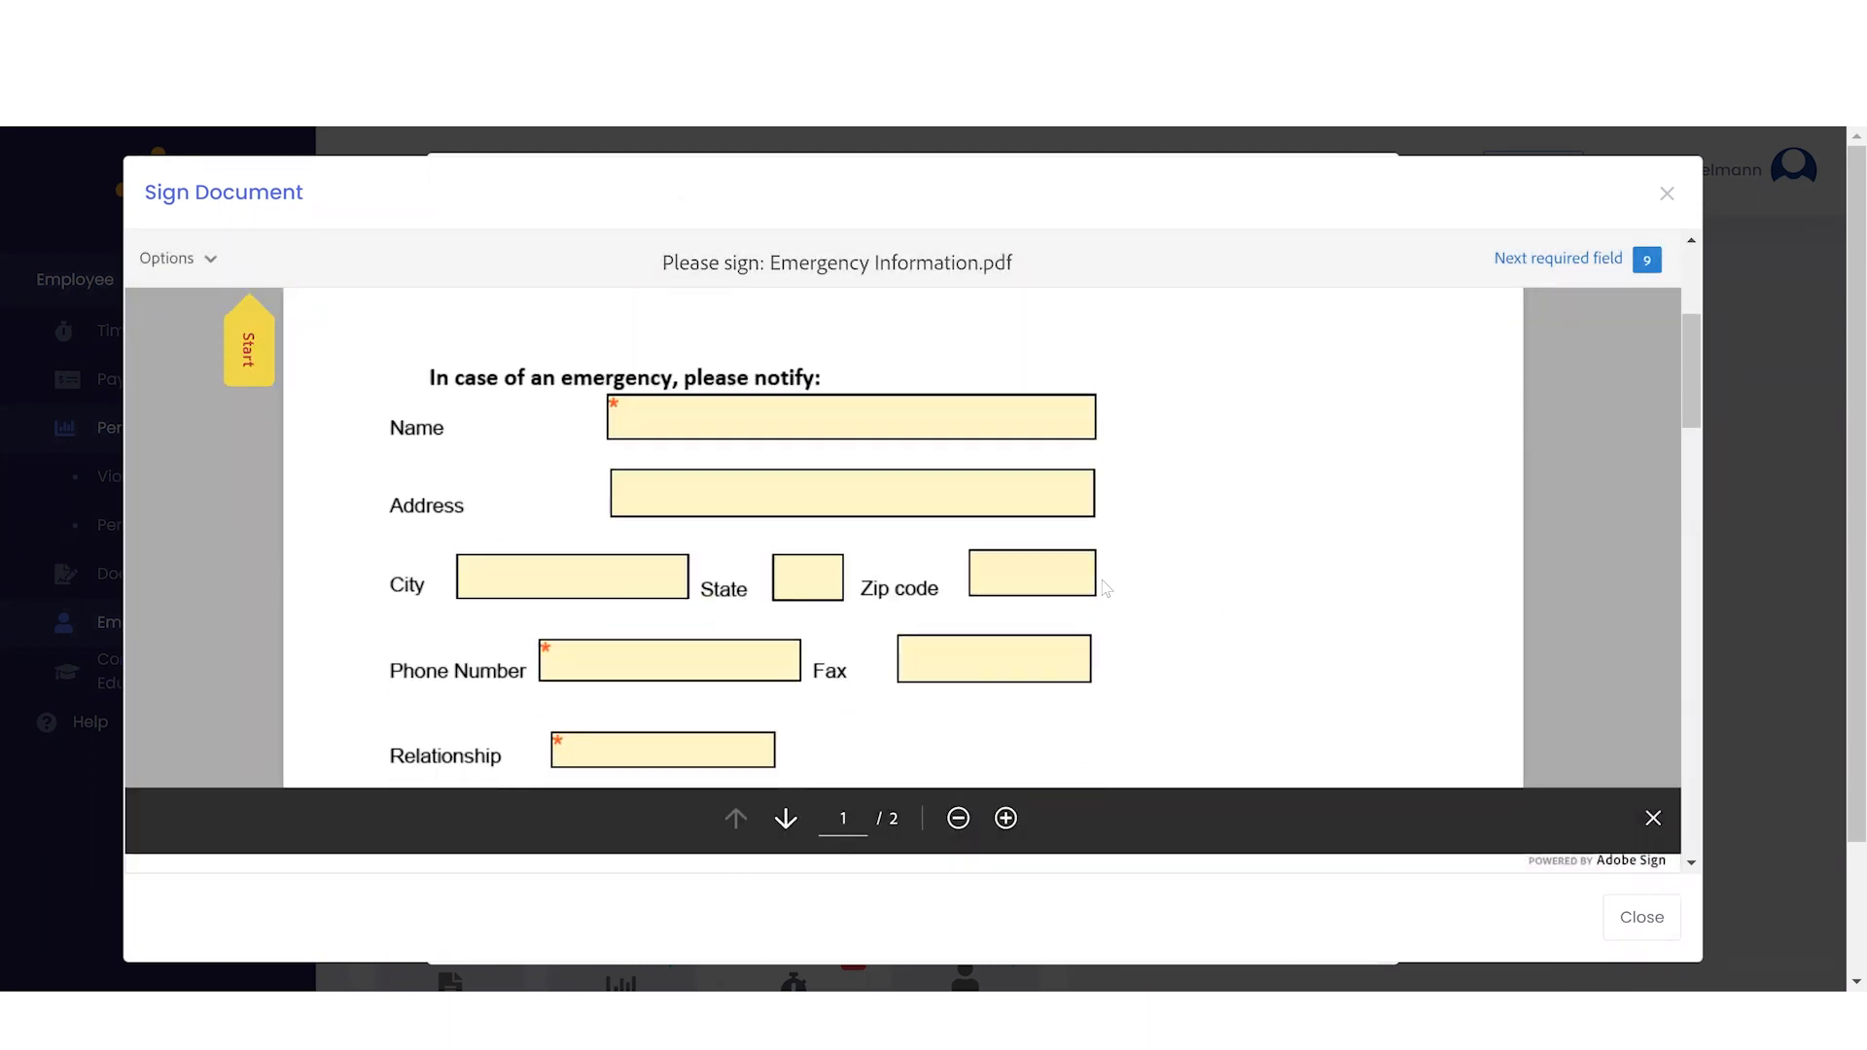
scroll(1106, 587, "down", 8)
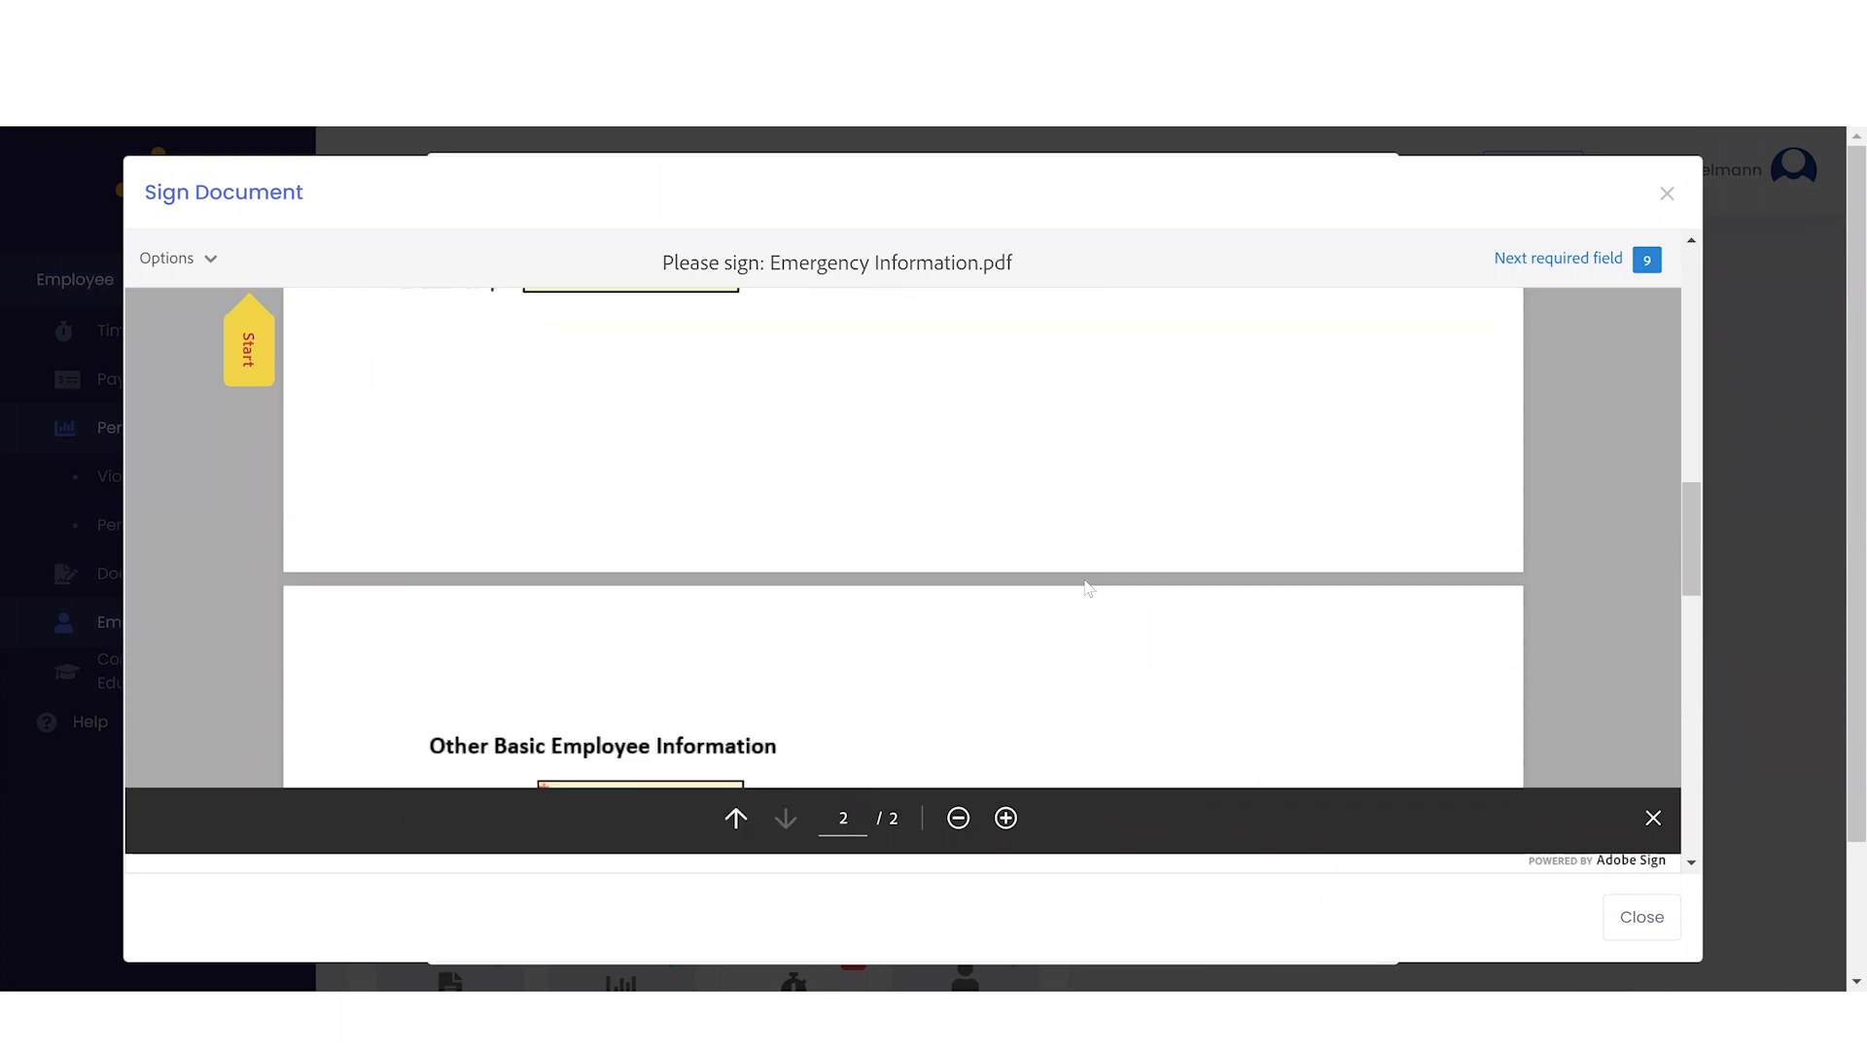
scroll(1089, 587, "down", 5)
View the signature entry options for the Emergency Information document, then close it unsigned along with the document alerts
left_click(866, 417)
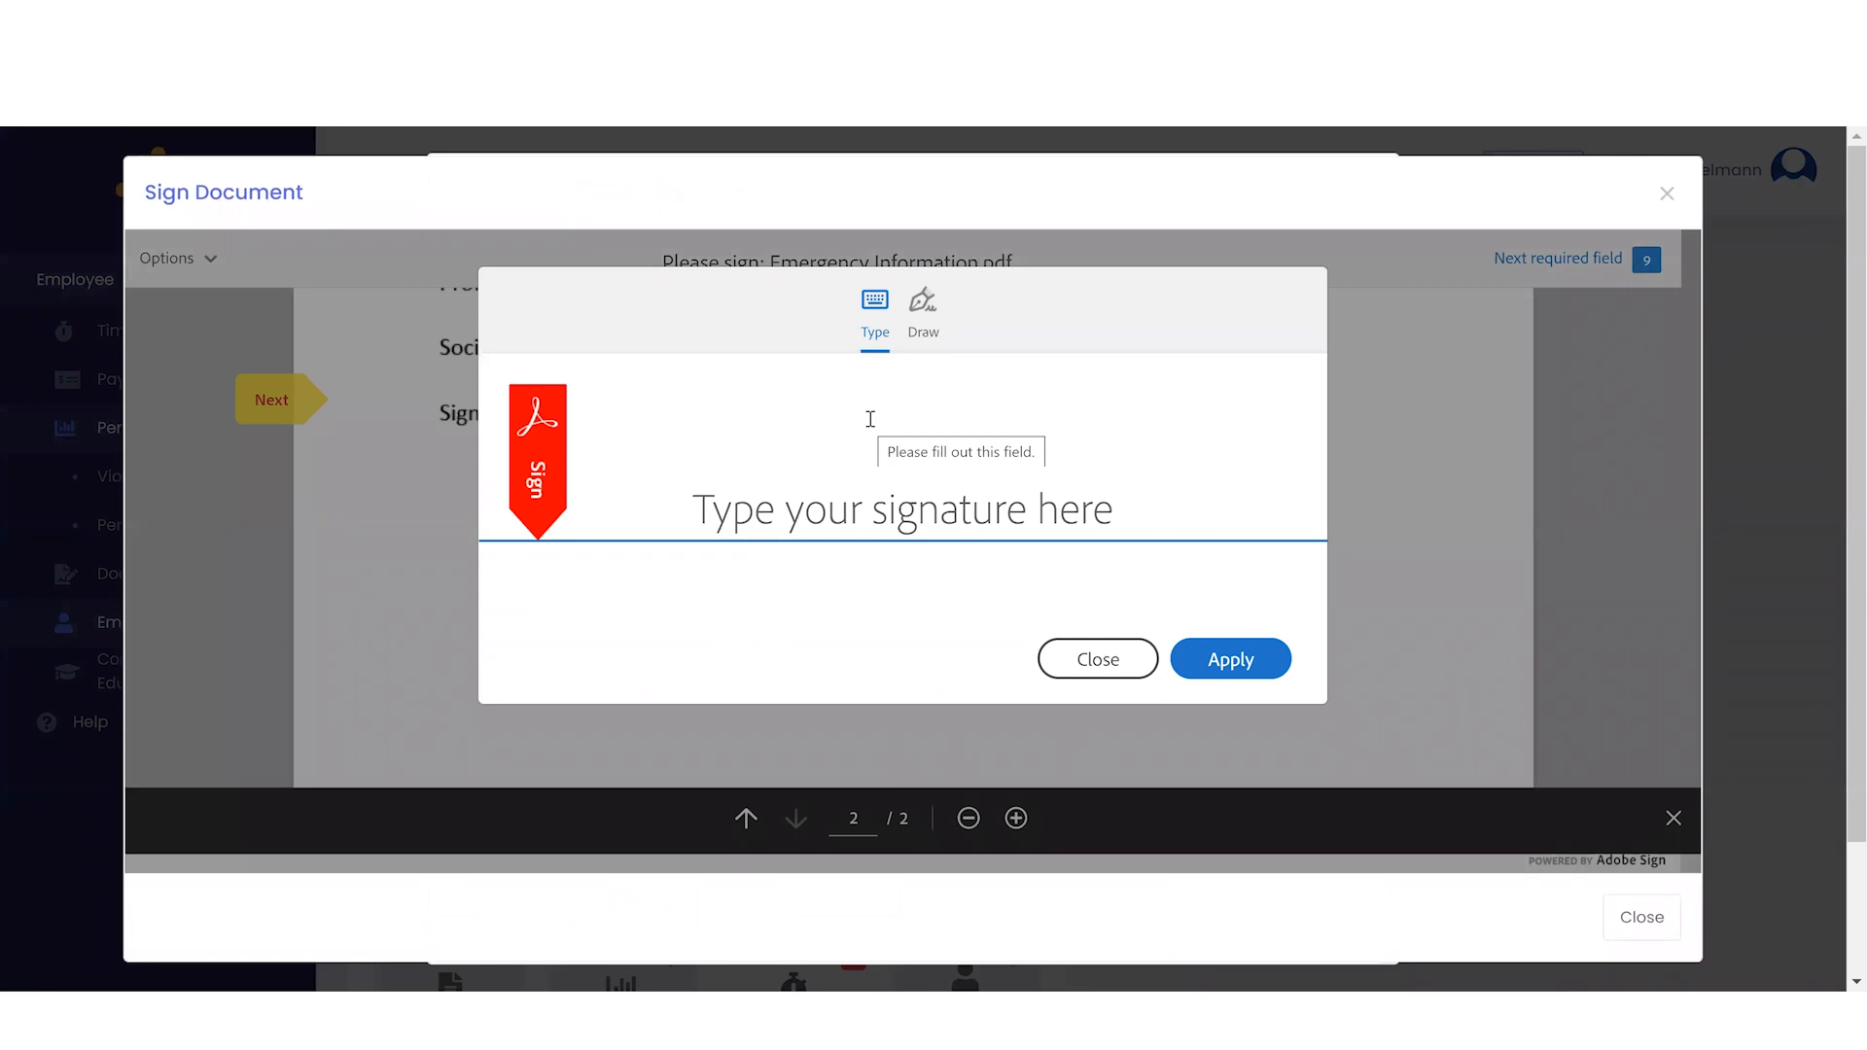
left_click(1128, 671)
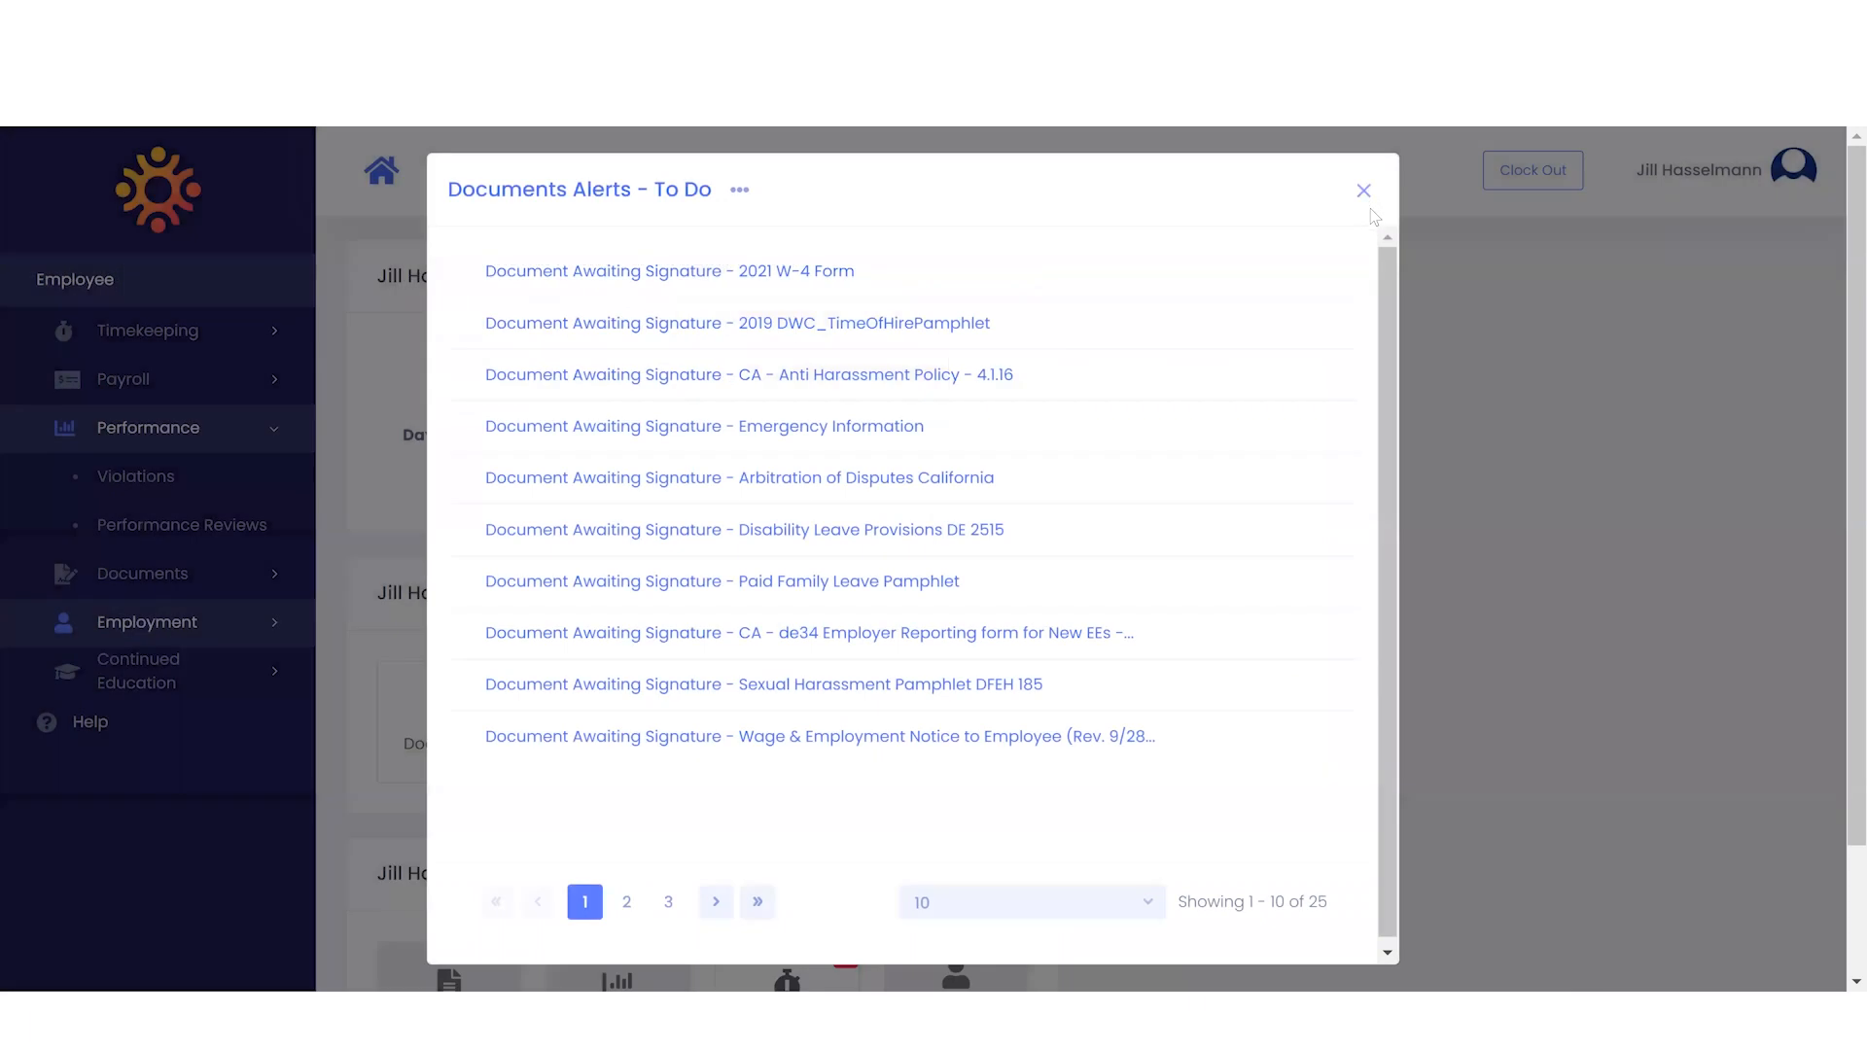
left_click(1363, 189)
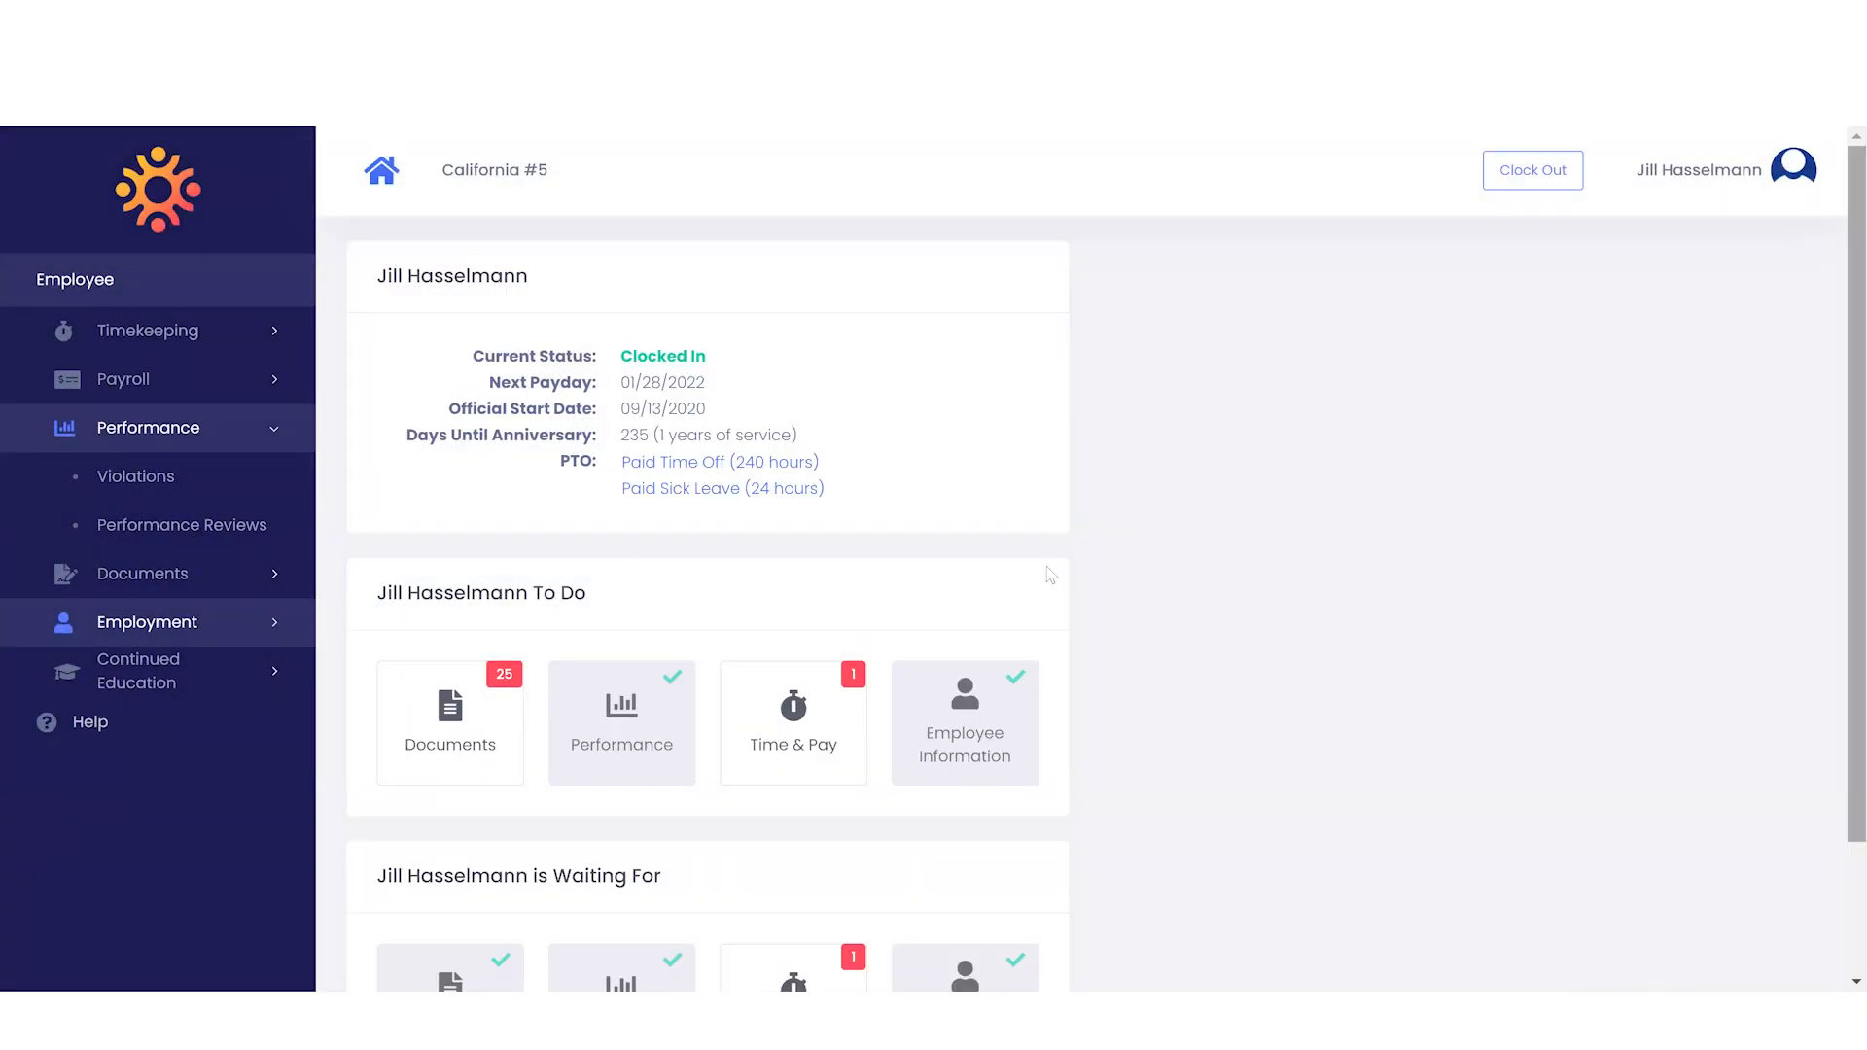
View the Dental Assistant job description and look through the employment and continued education options, ending on the home dashboard
left_click(119, 571)
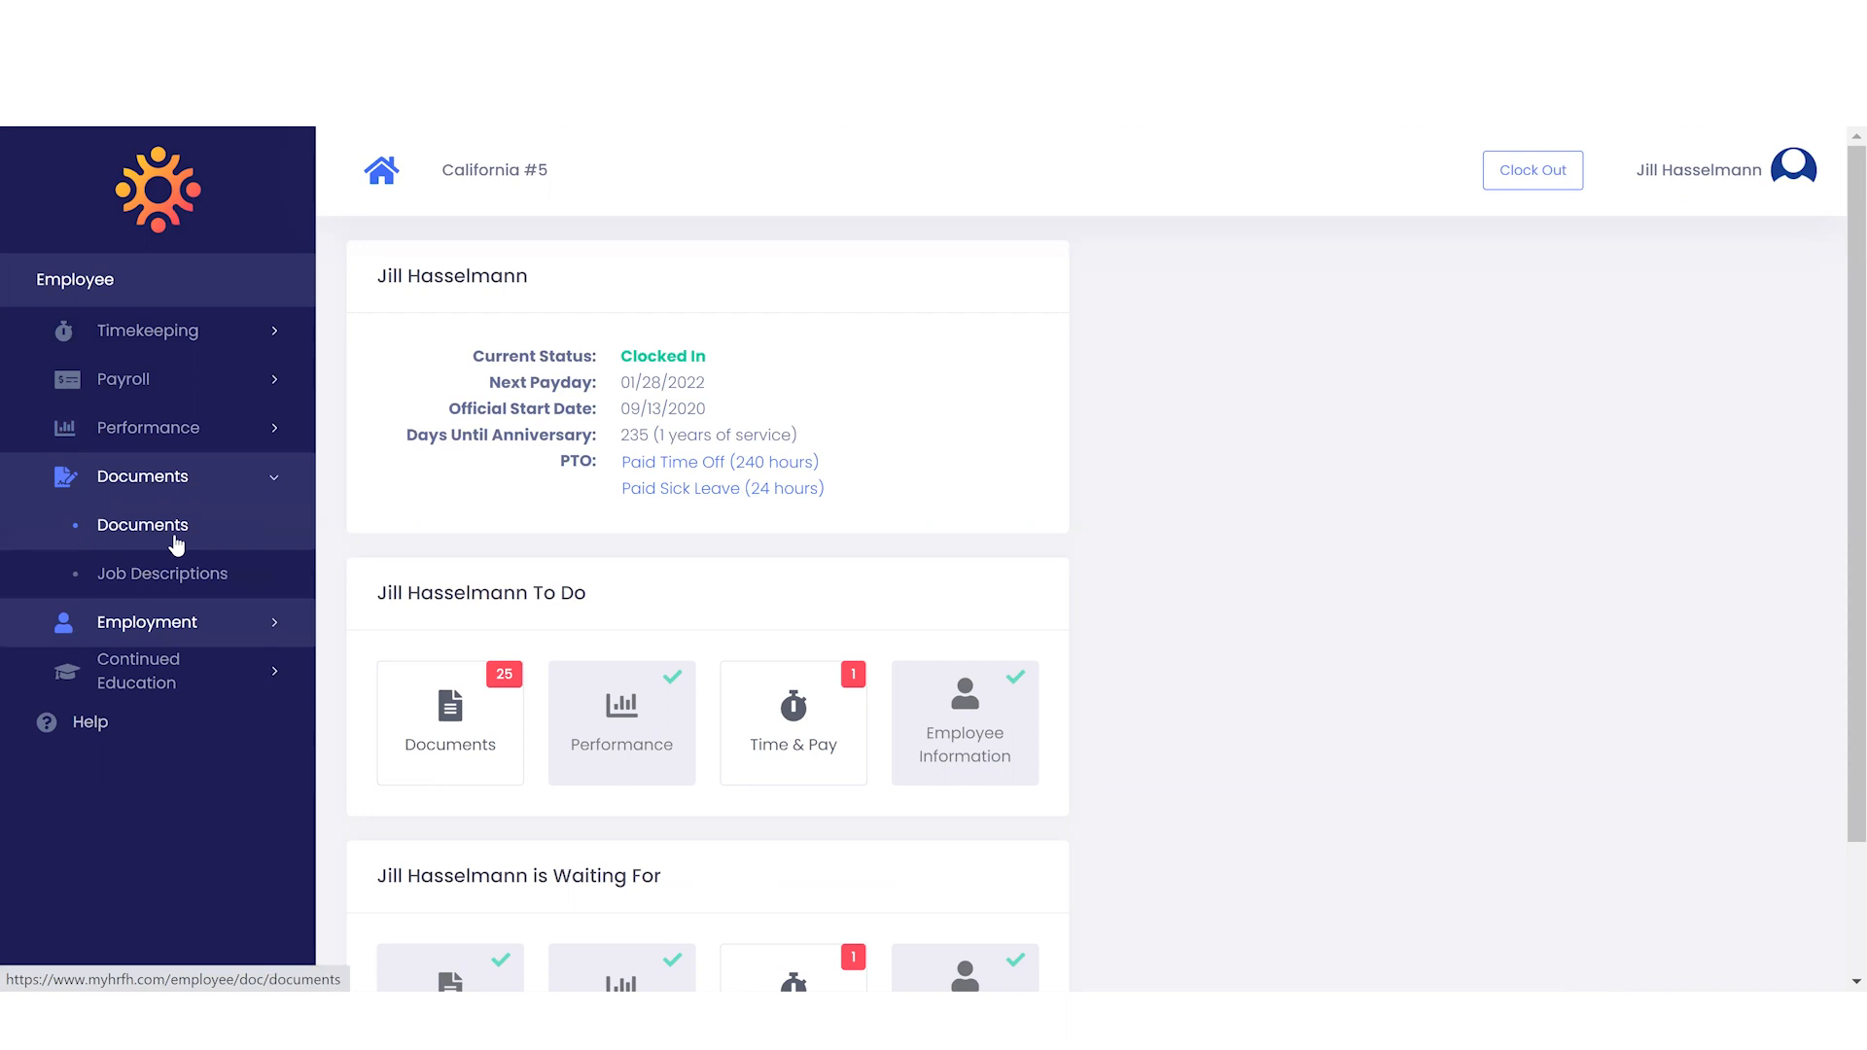
left_click(172, 580)
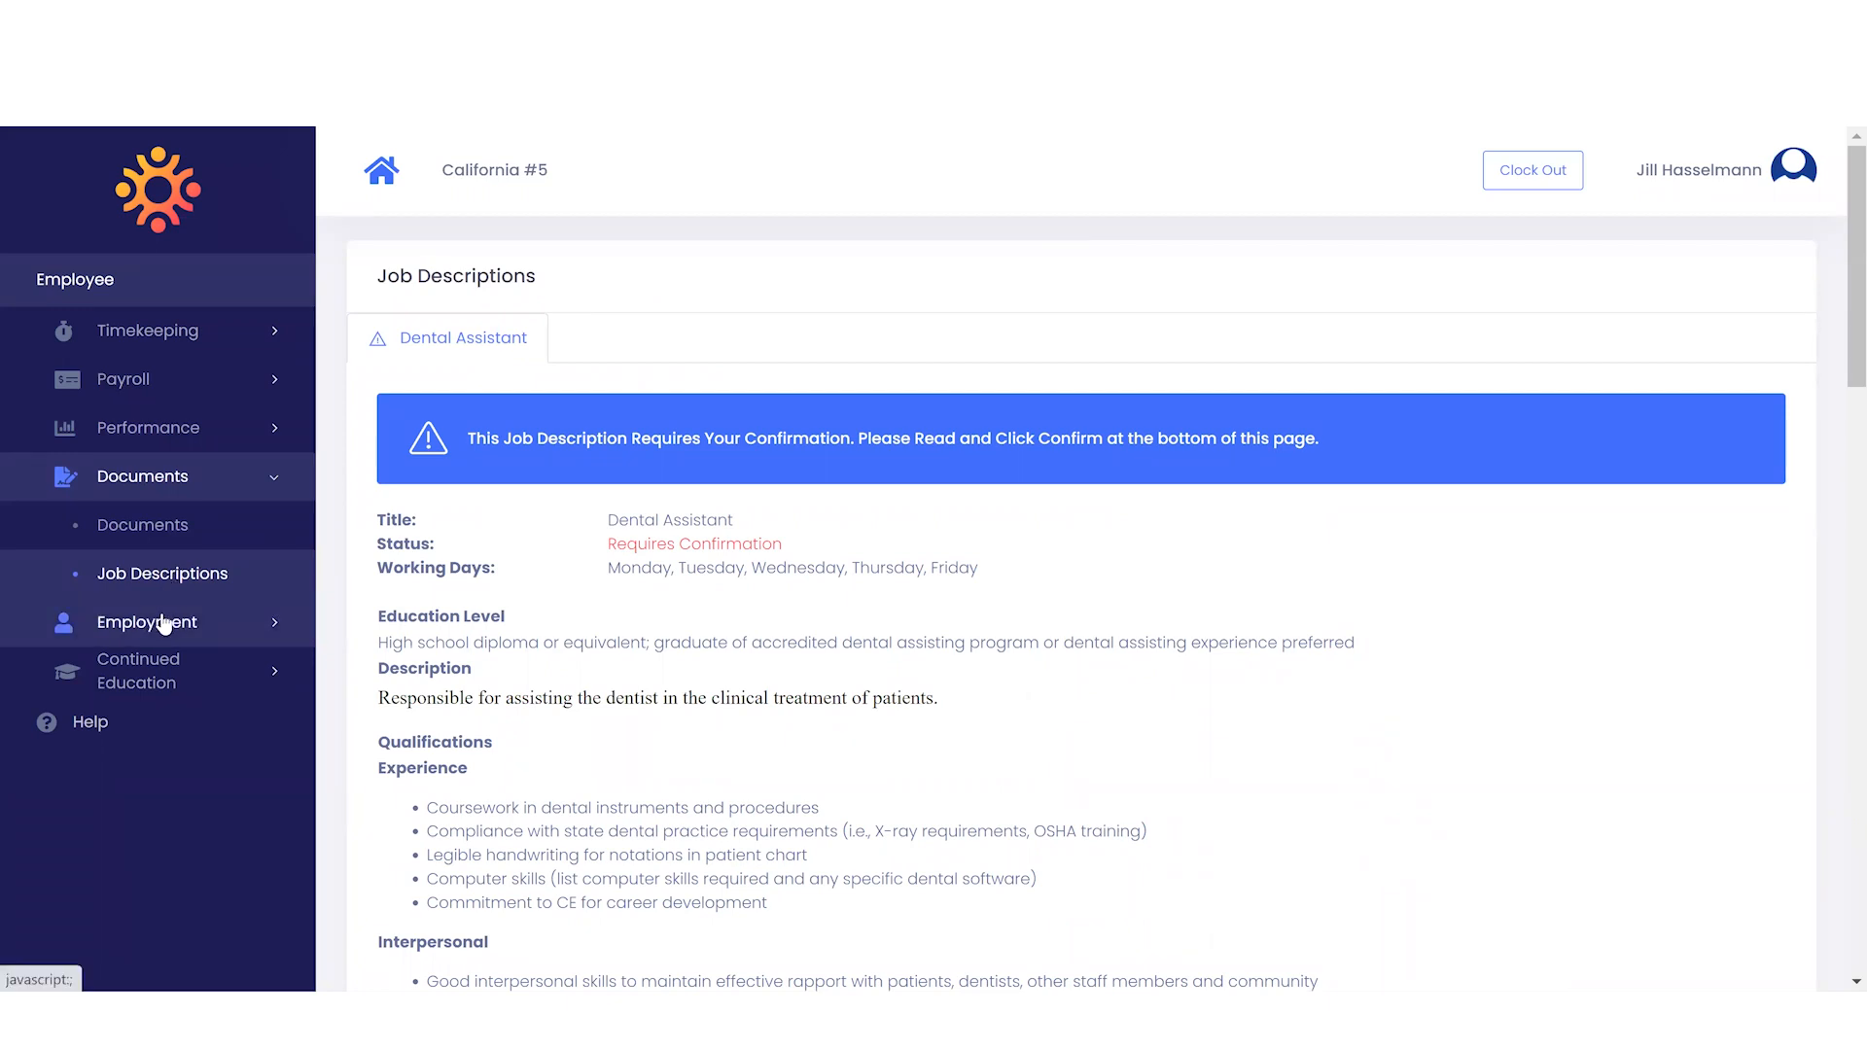
left_click(164, 625)
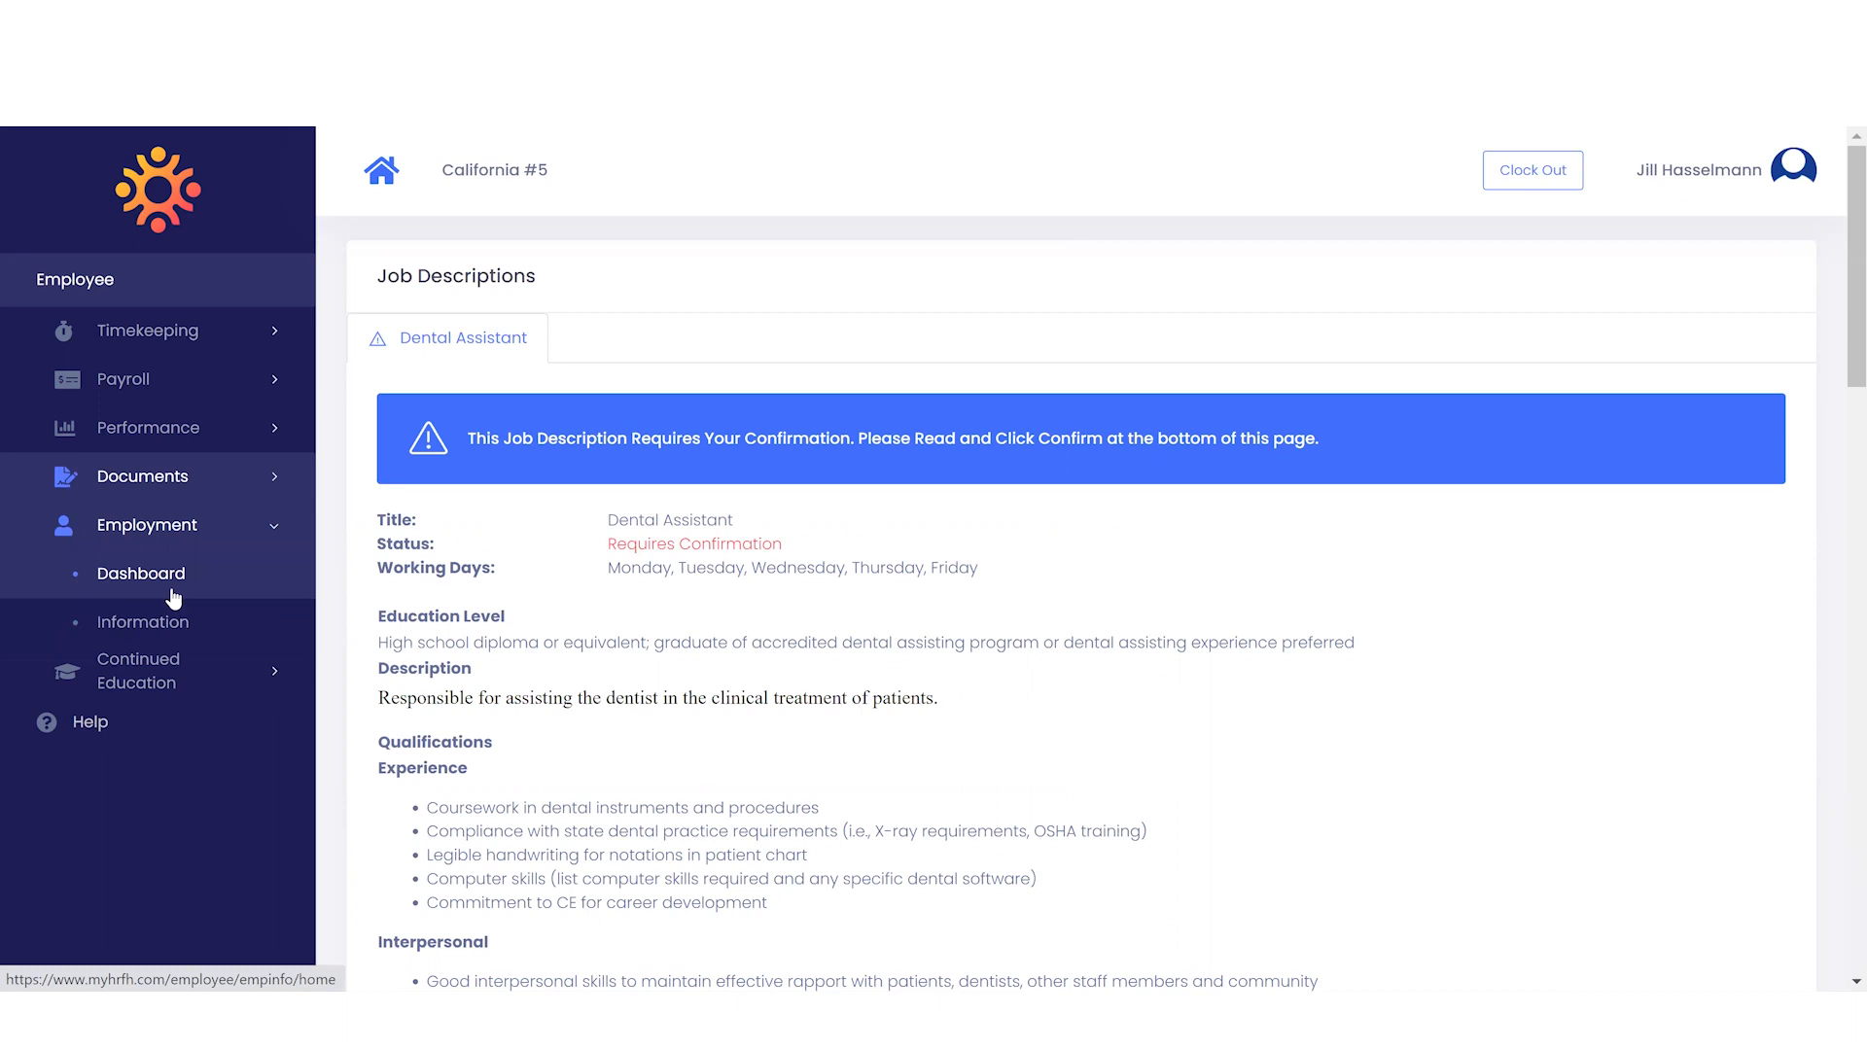
left_click(192, 653)
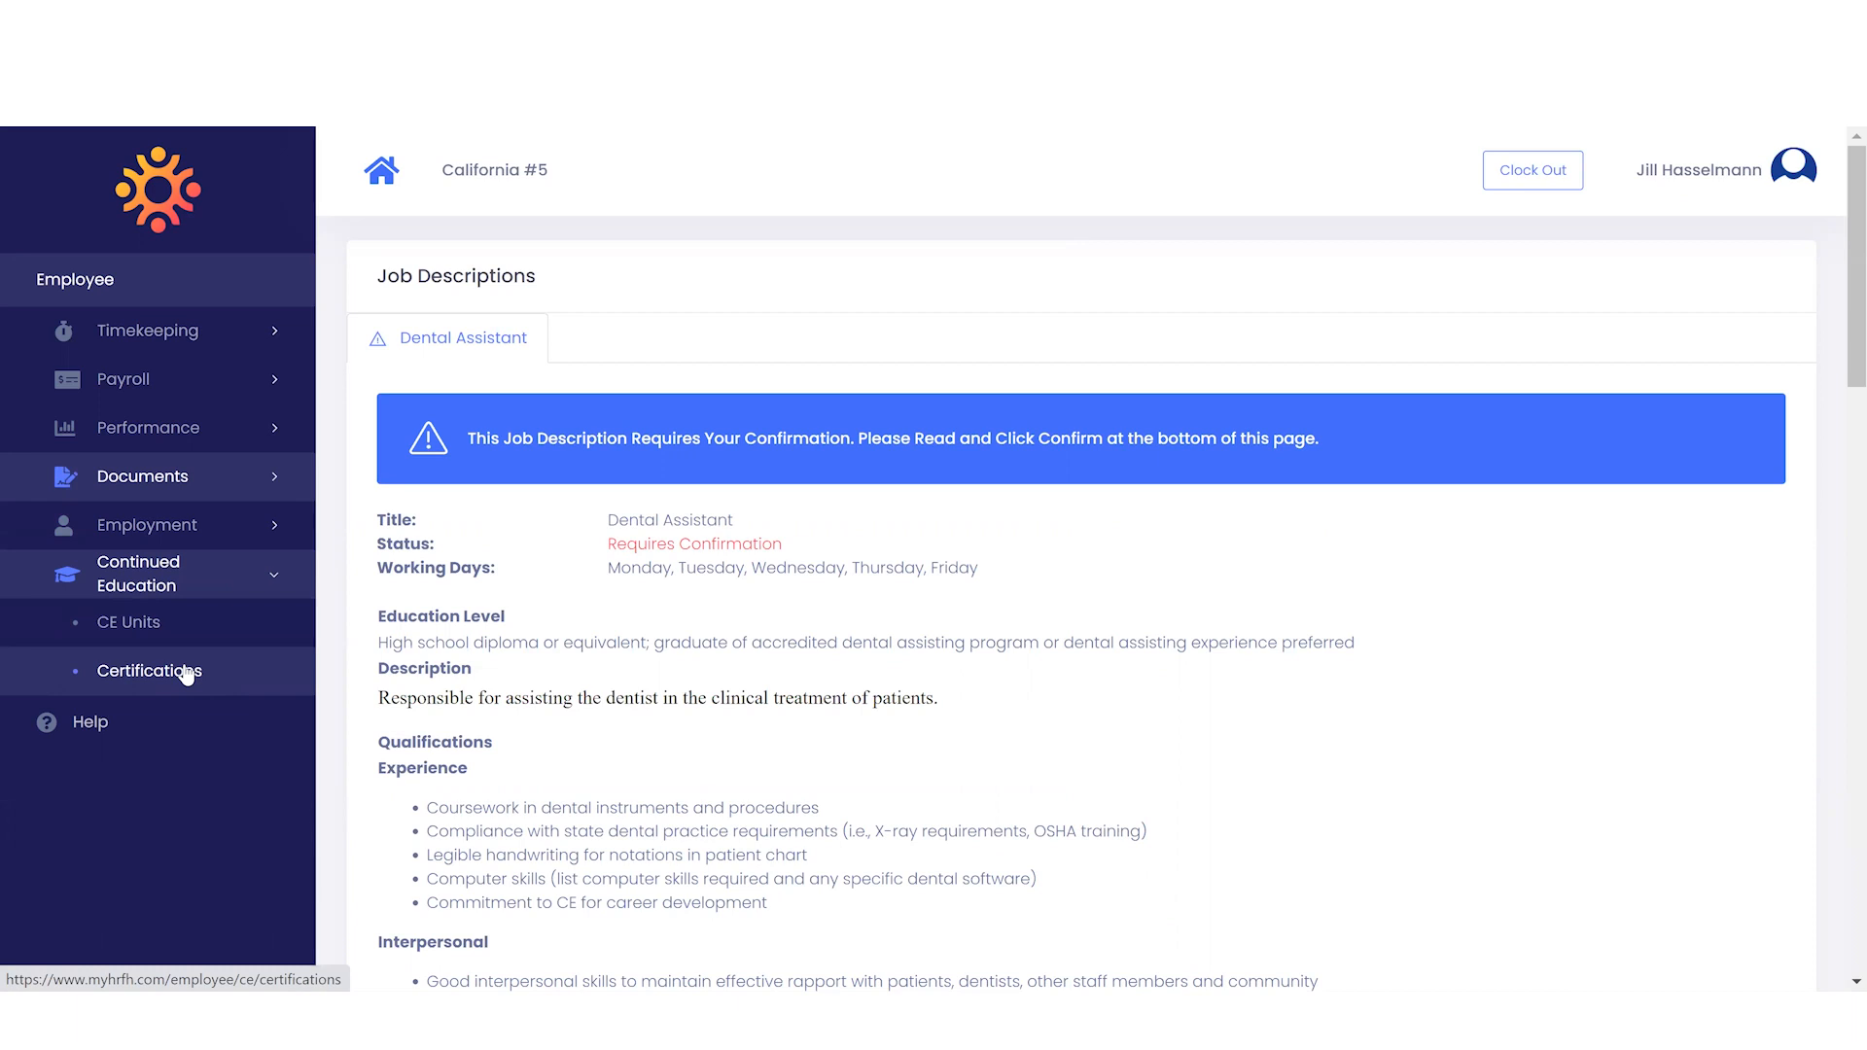
left_click(386, 174)
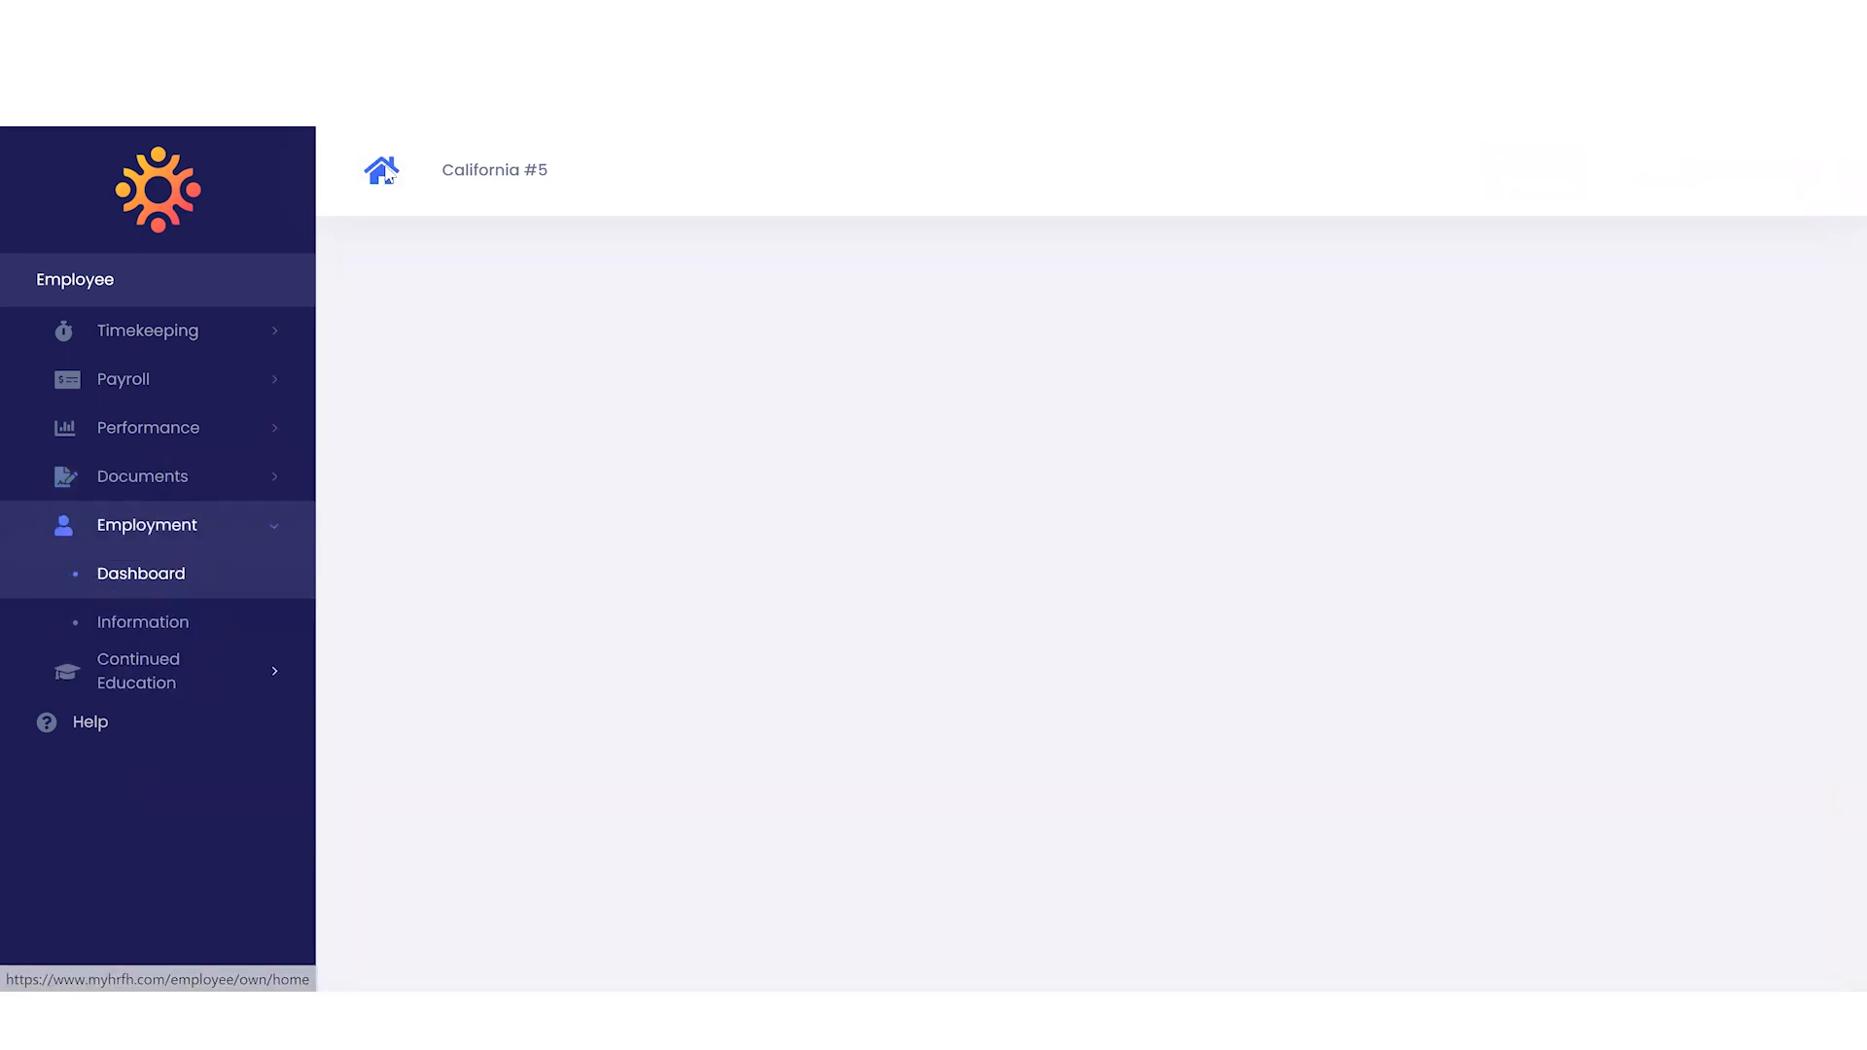